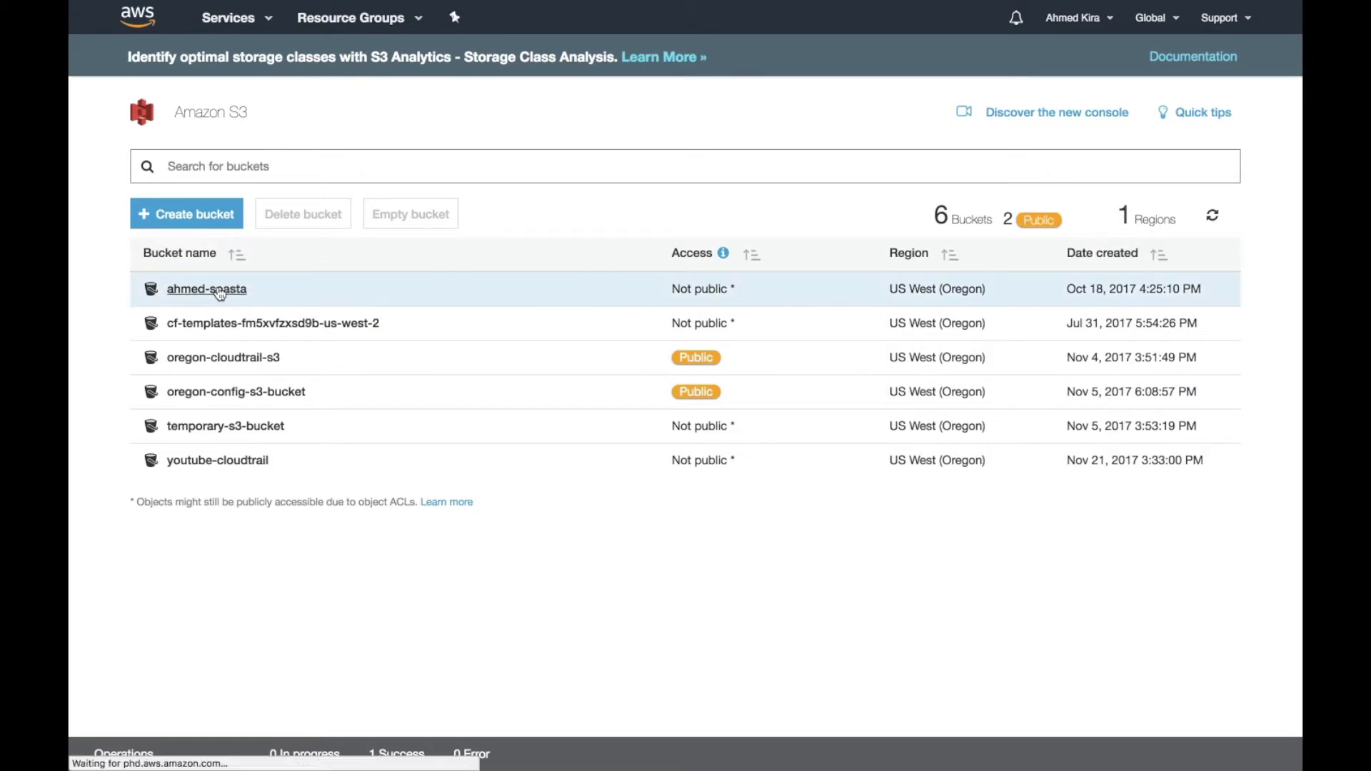
Open the soasta bucket's contents from the S3 bucket list.
click(218, 295)
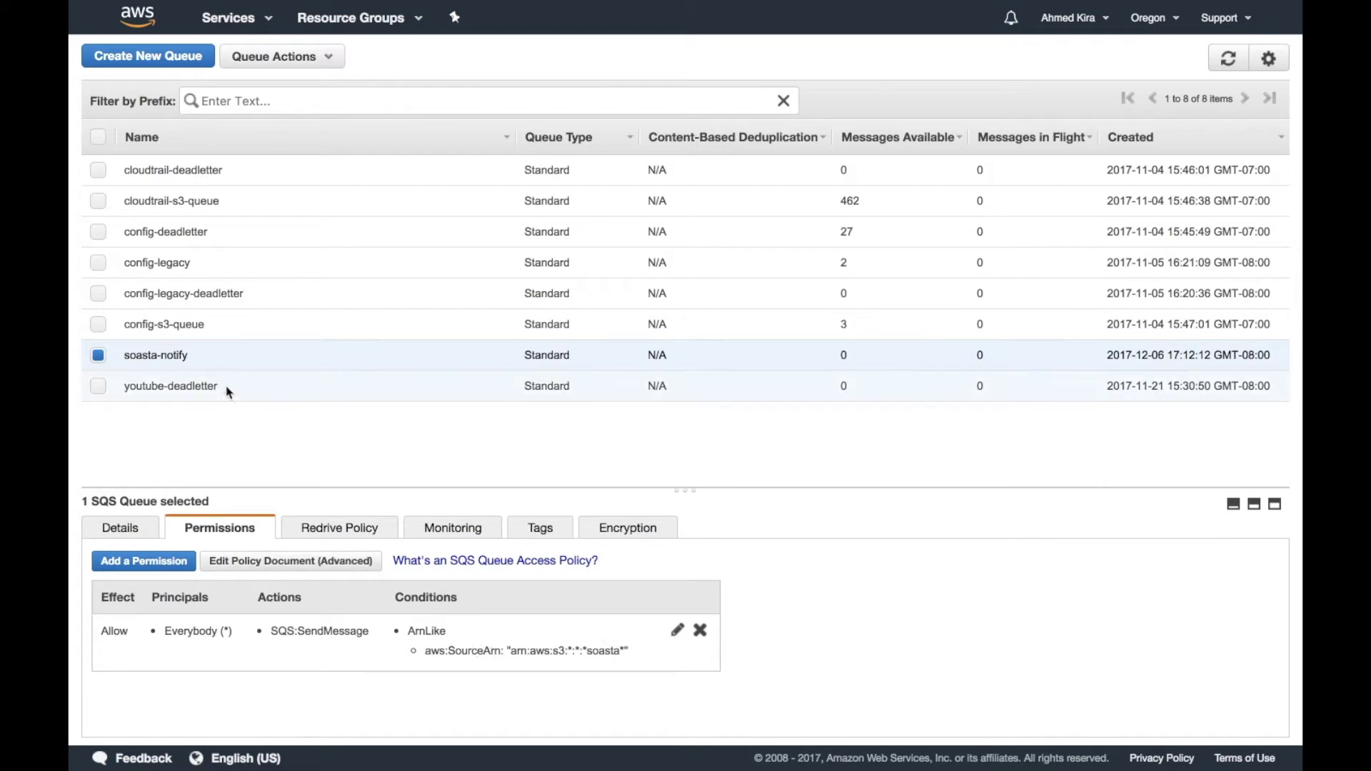
Switch back to the ahmed-soasta S3 bucket page.
mouse_move(447, 7)
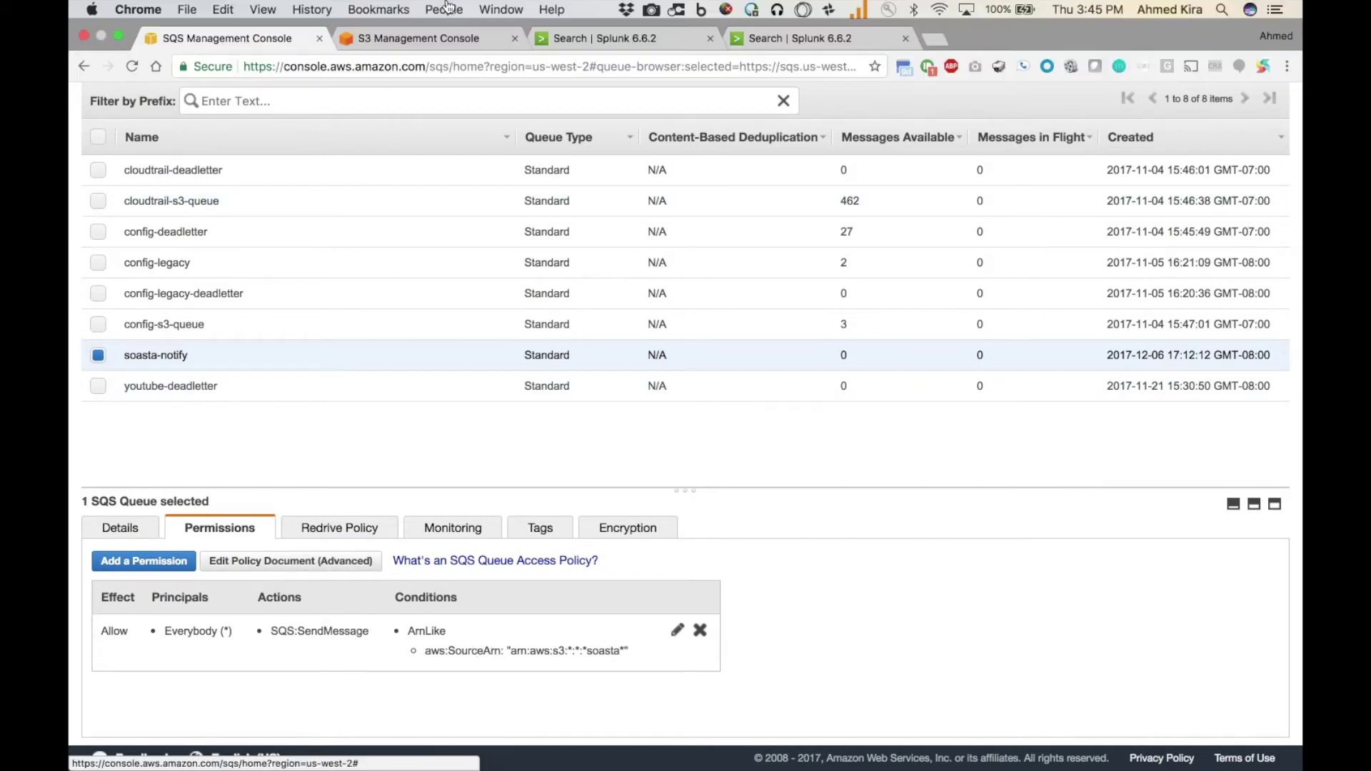
click(429, 39)
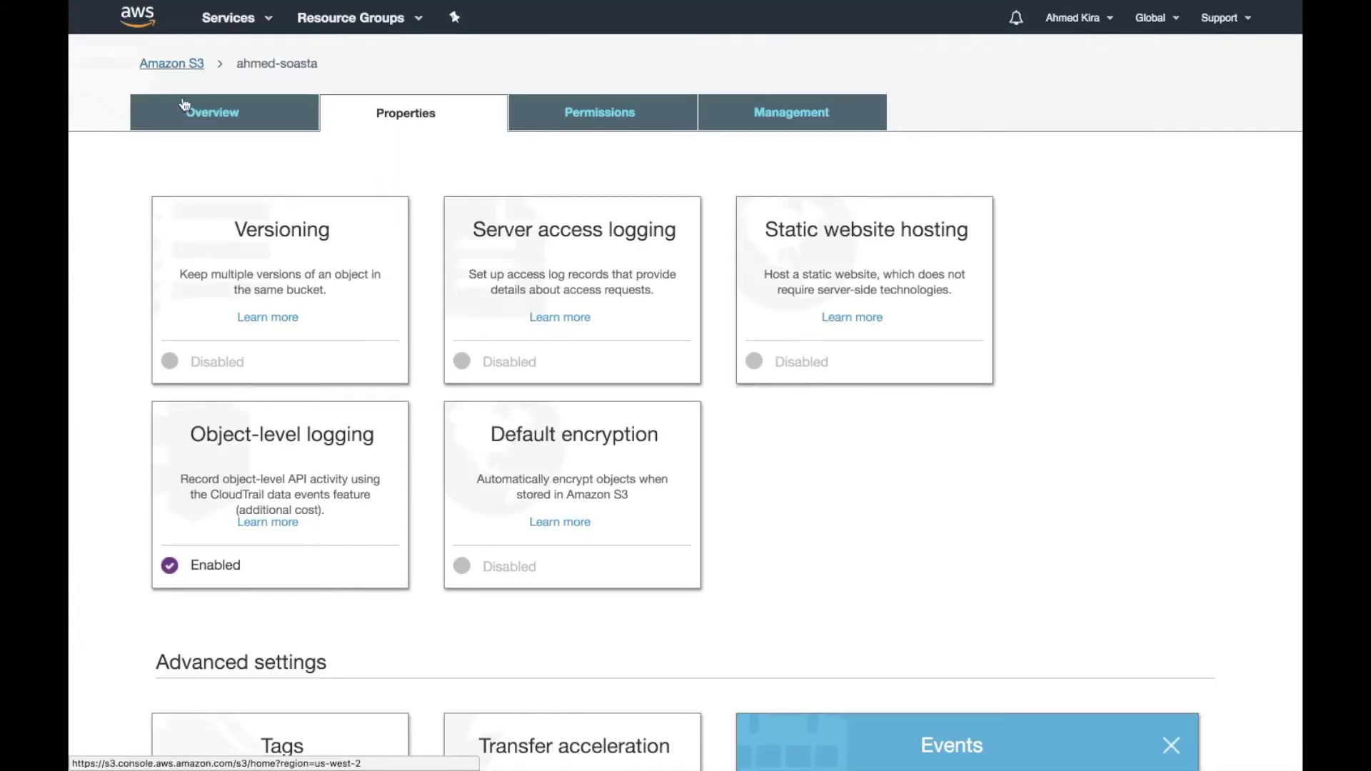
Check the bucket's folder list in Overview, then go to its Properties.
click(171, 63)
click(202, 297)
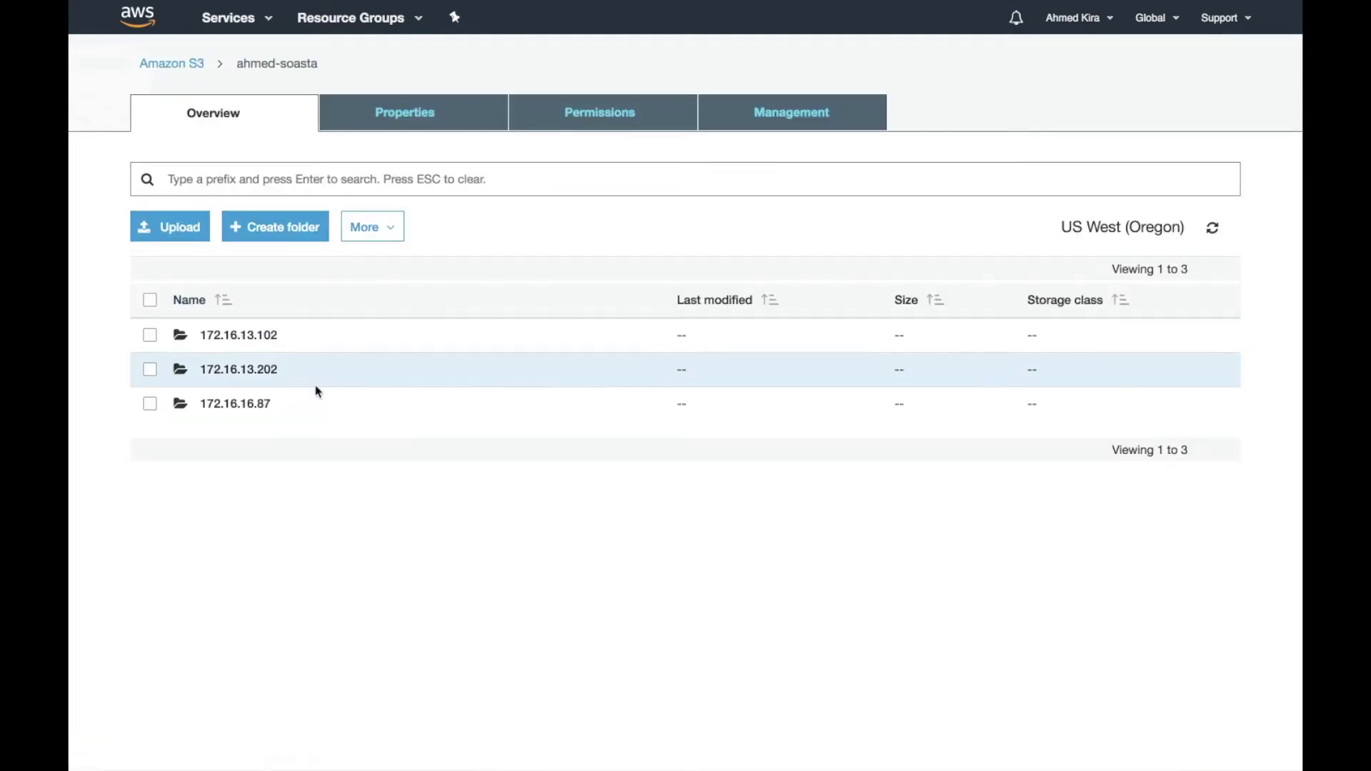
click(426, 118)
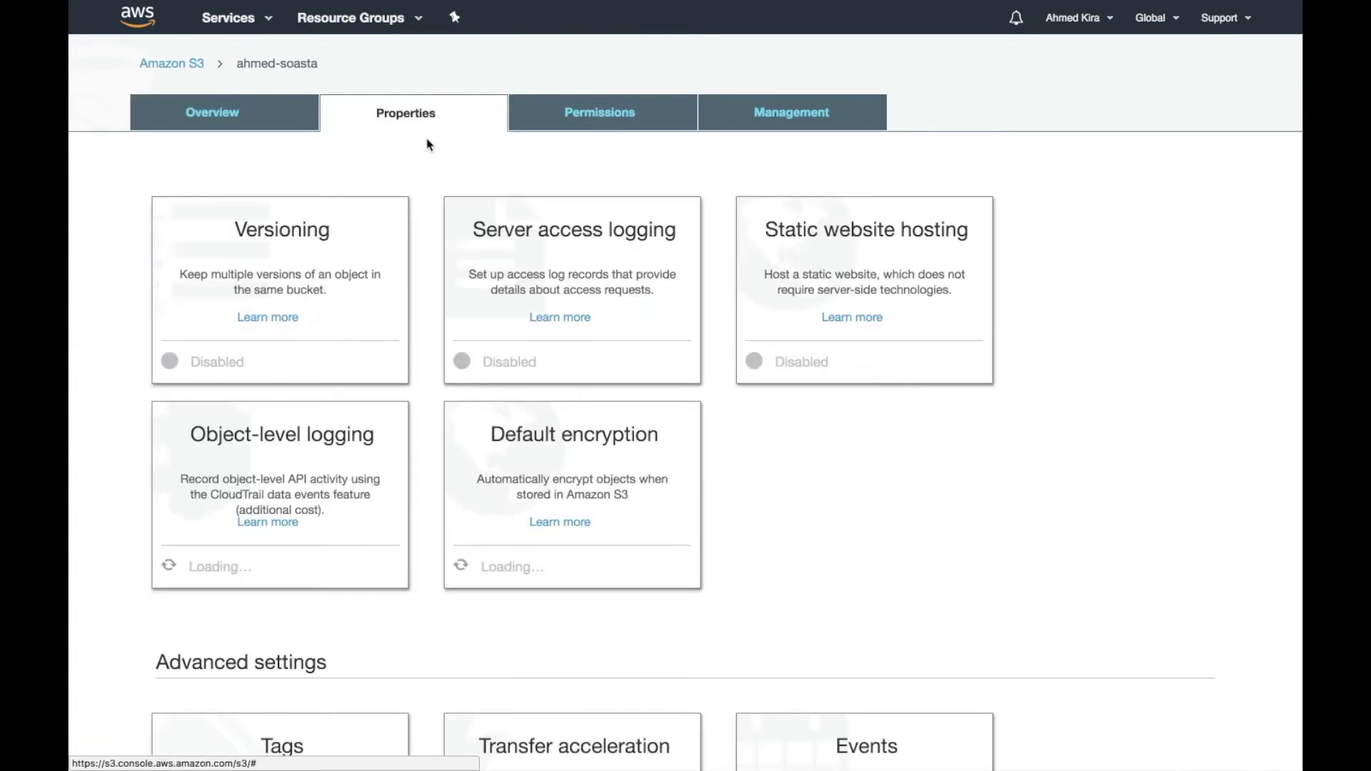
Review the bucket's ObjectCreate event notification to the soasta-notify queue.
scroll(746, 471, down, 4)
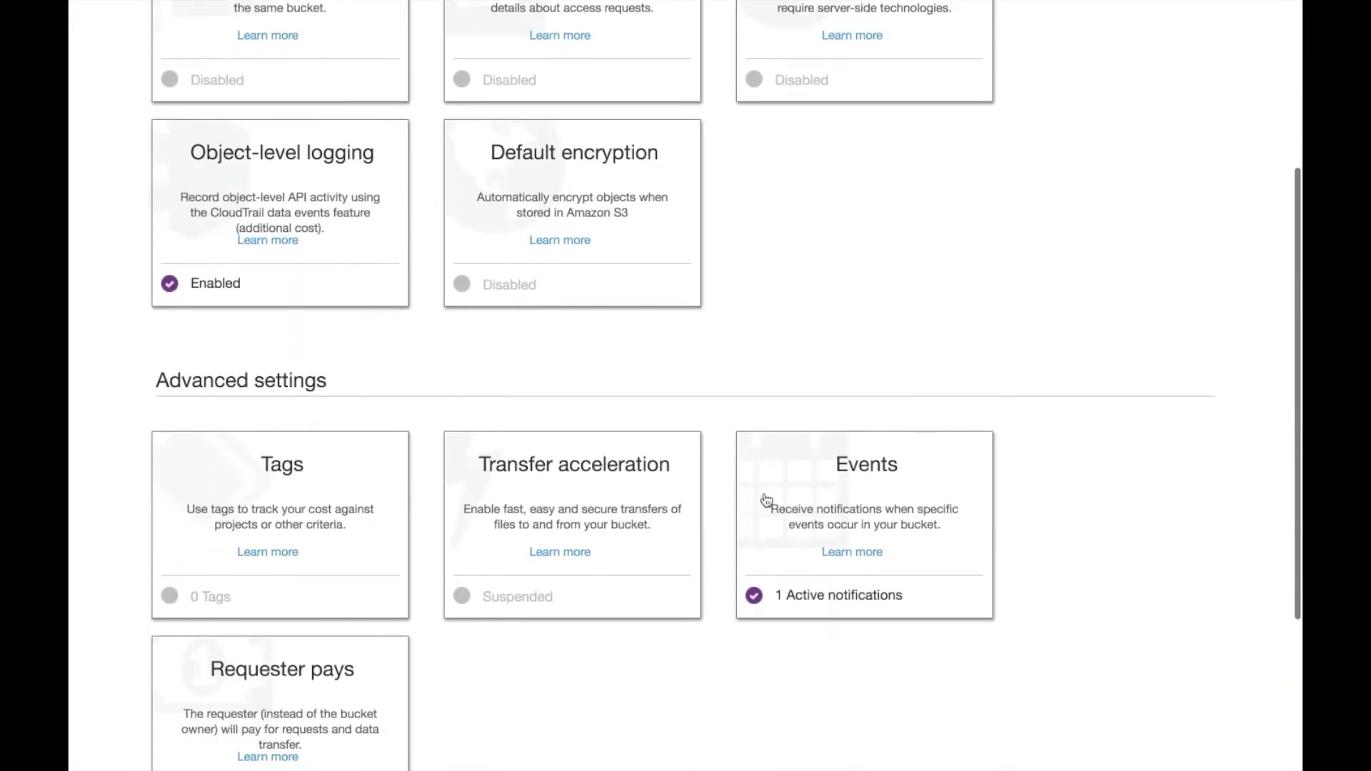
click(831, 603)
scroll(829, 597, down, 5)
click(787, 272)
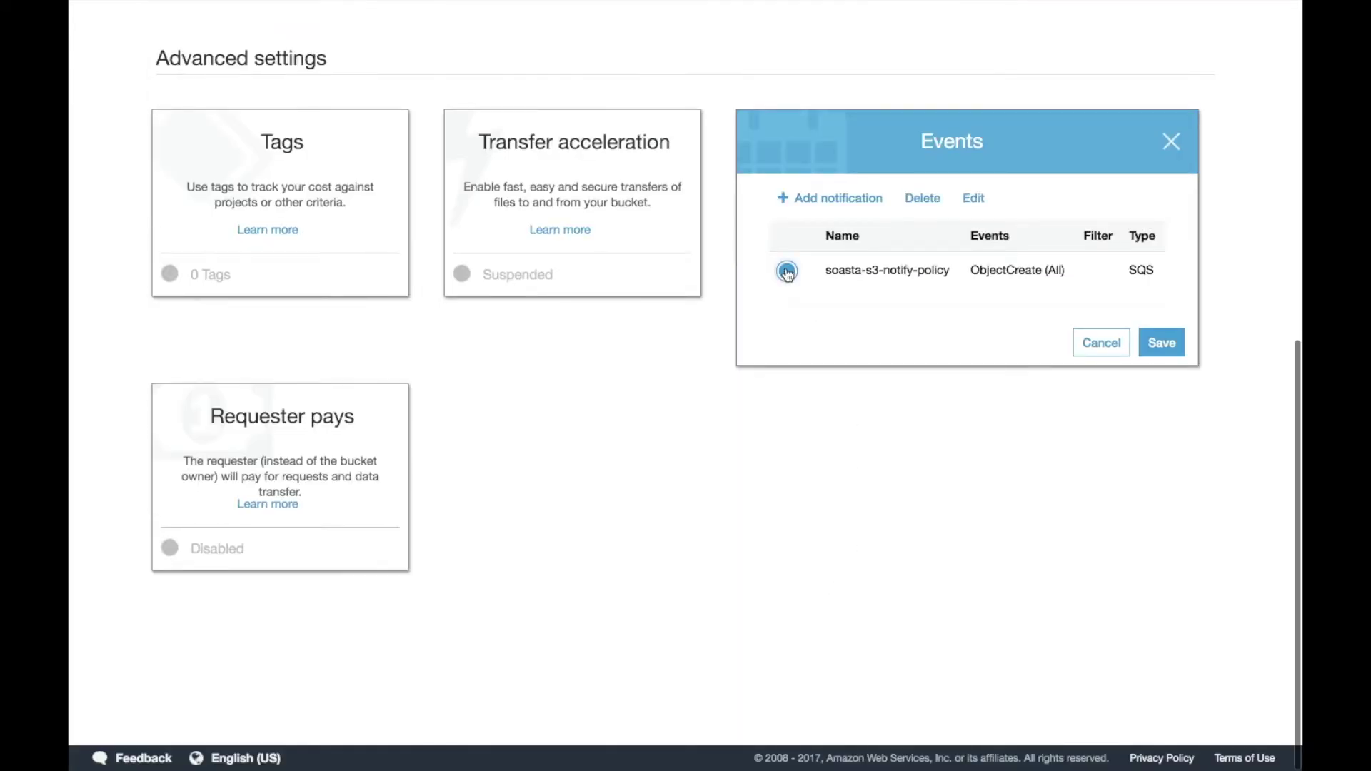
click(973, 200)
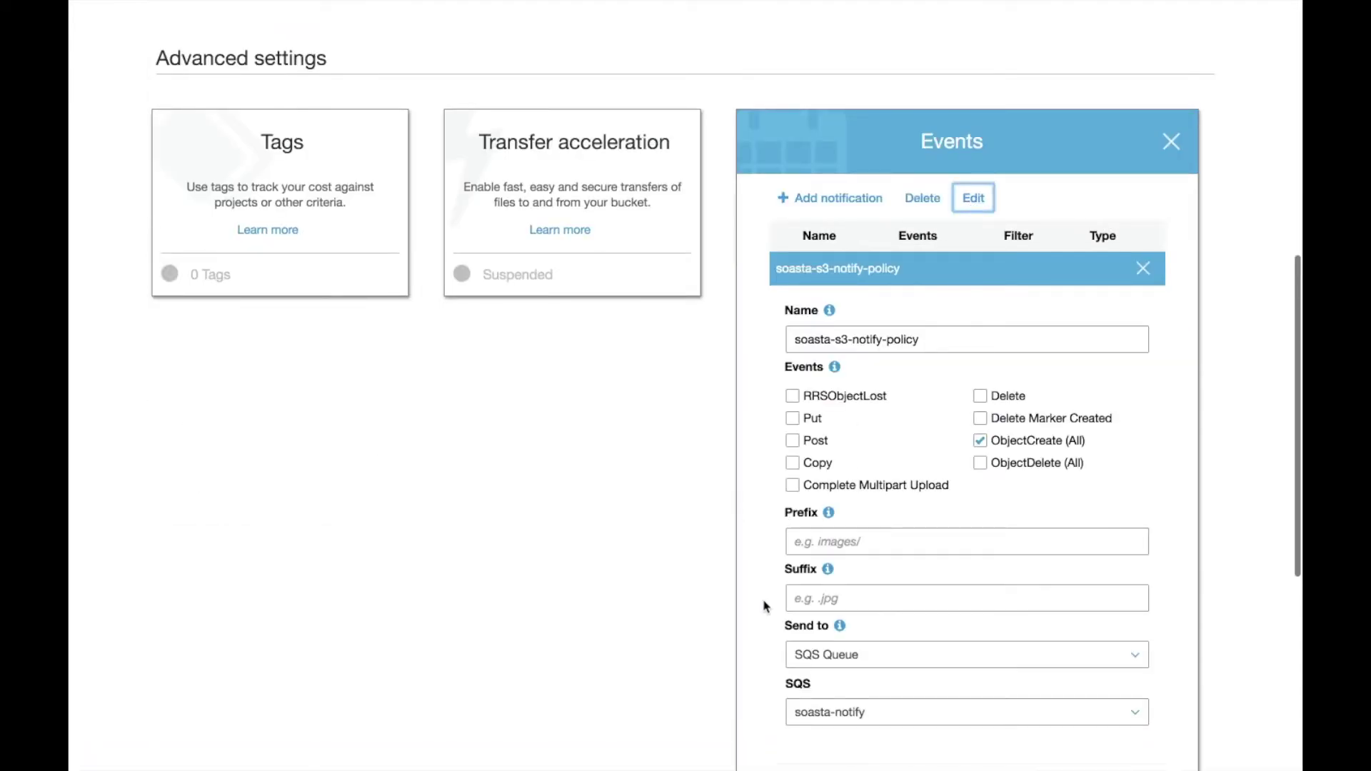
scroll(764, 605, down, 1)
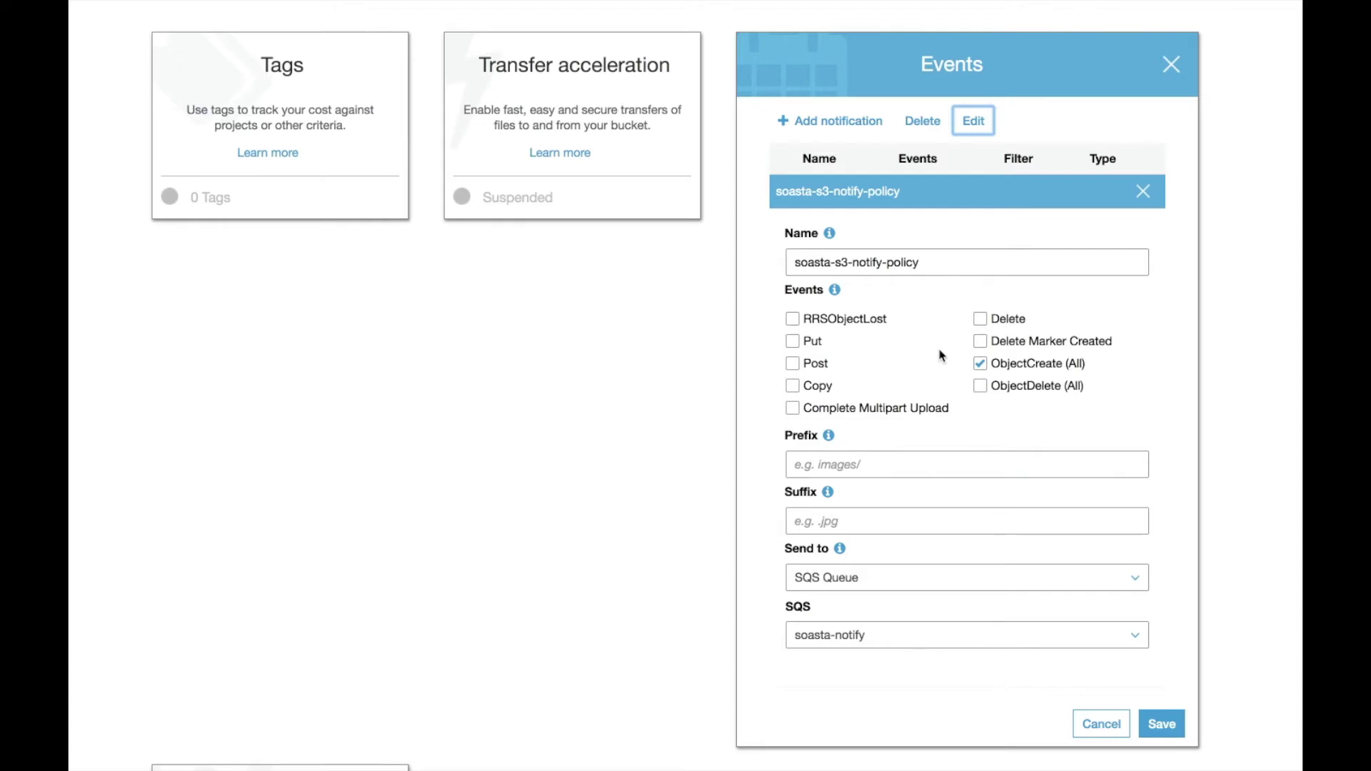
key(super+Tab)
key(super+Tab)
key(super+Tab)
key(super+Tab)
key(super+Tab)
key(super+Tab)
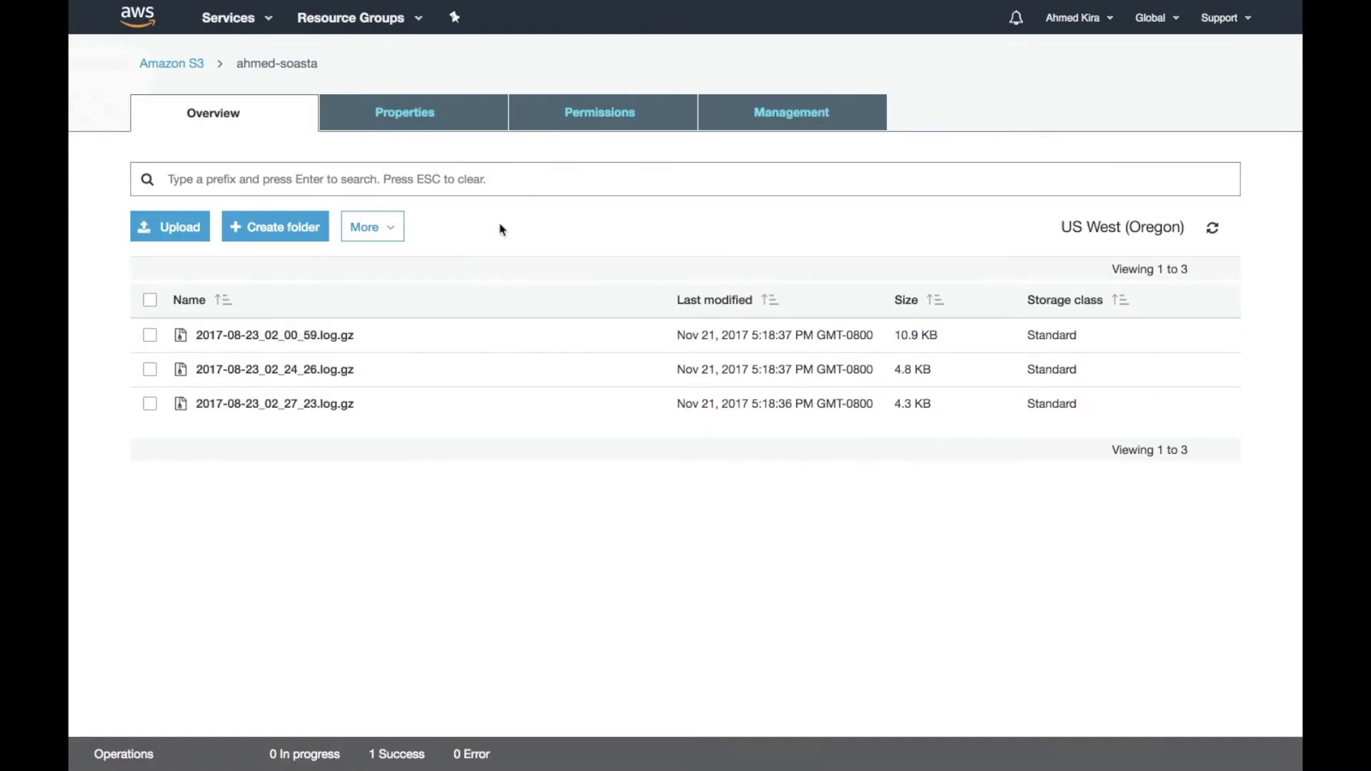
mouse_move(470, 4)
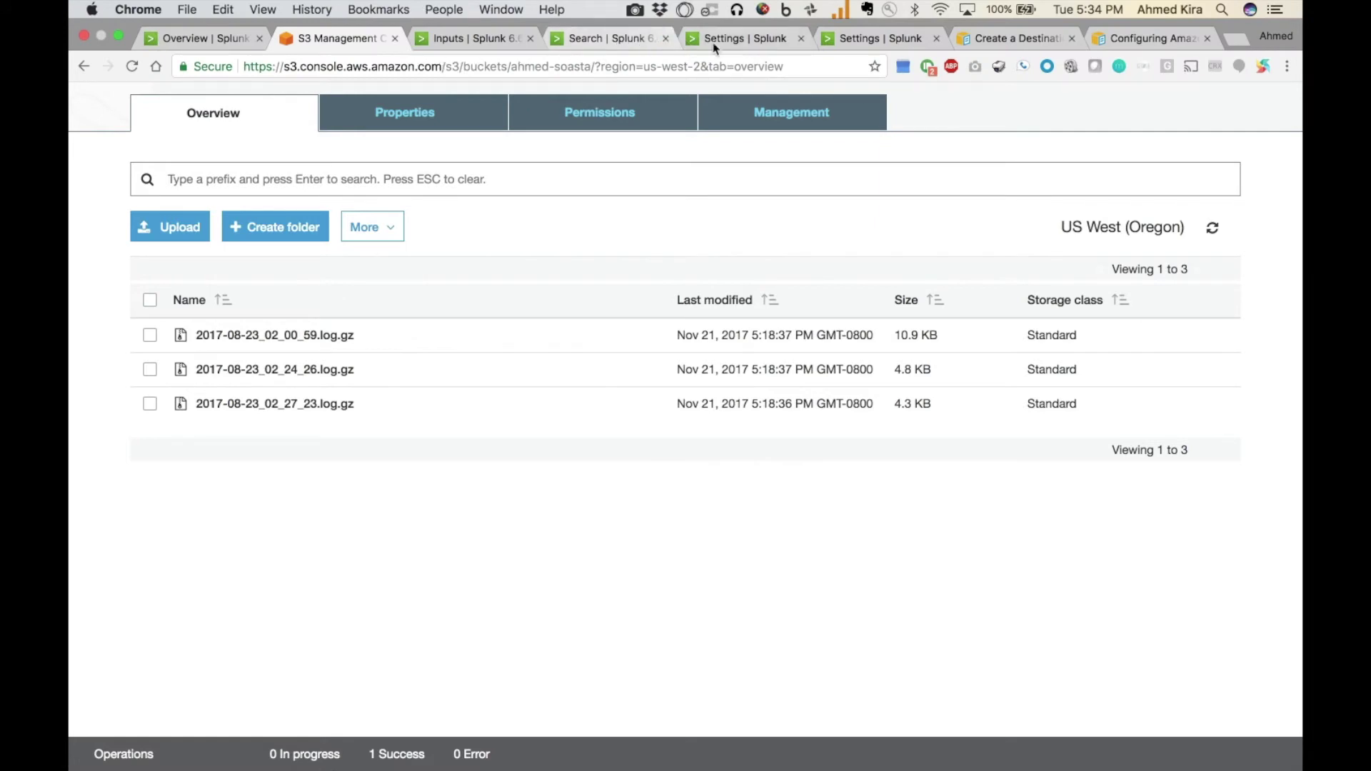
Go to the Splunk apps management page and browse the installed apps list.
click(742, 42)
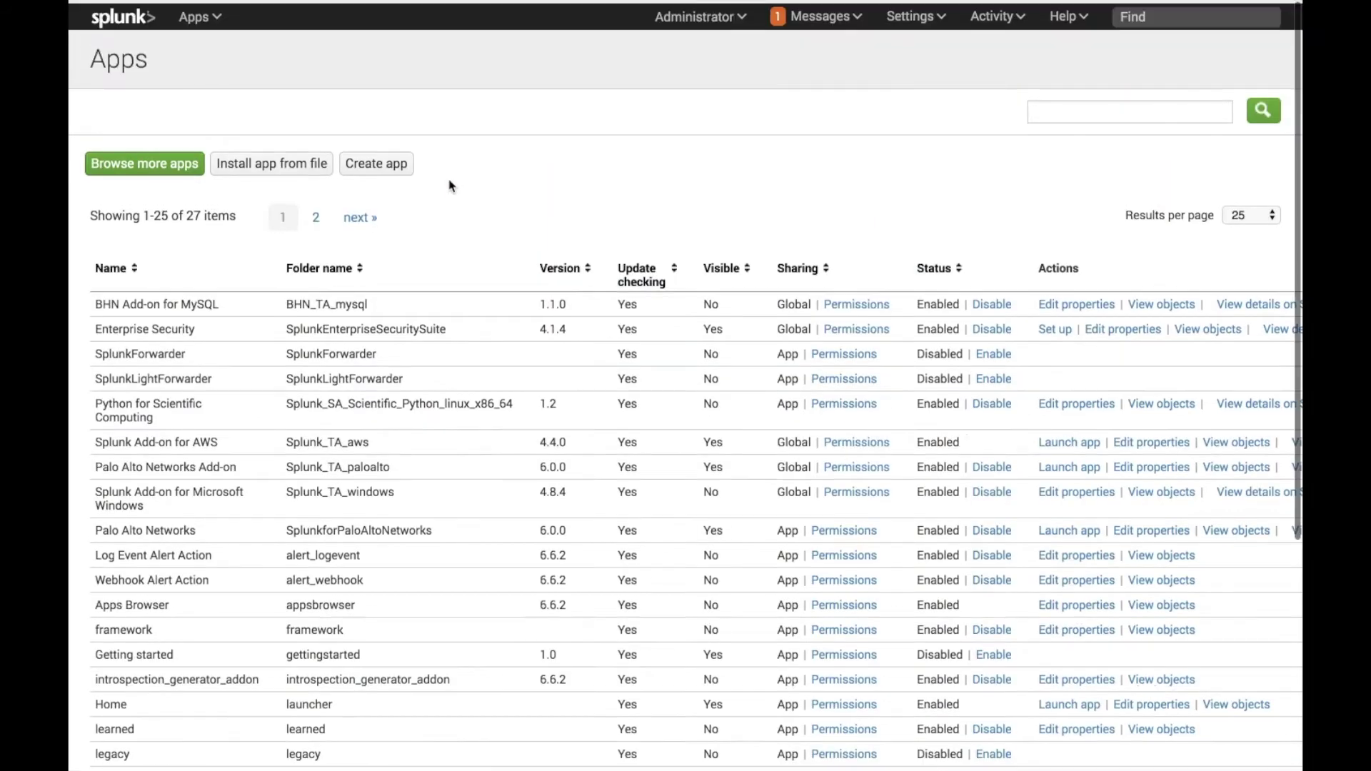
click(211, 16)
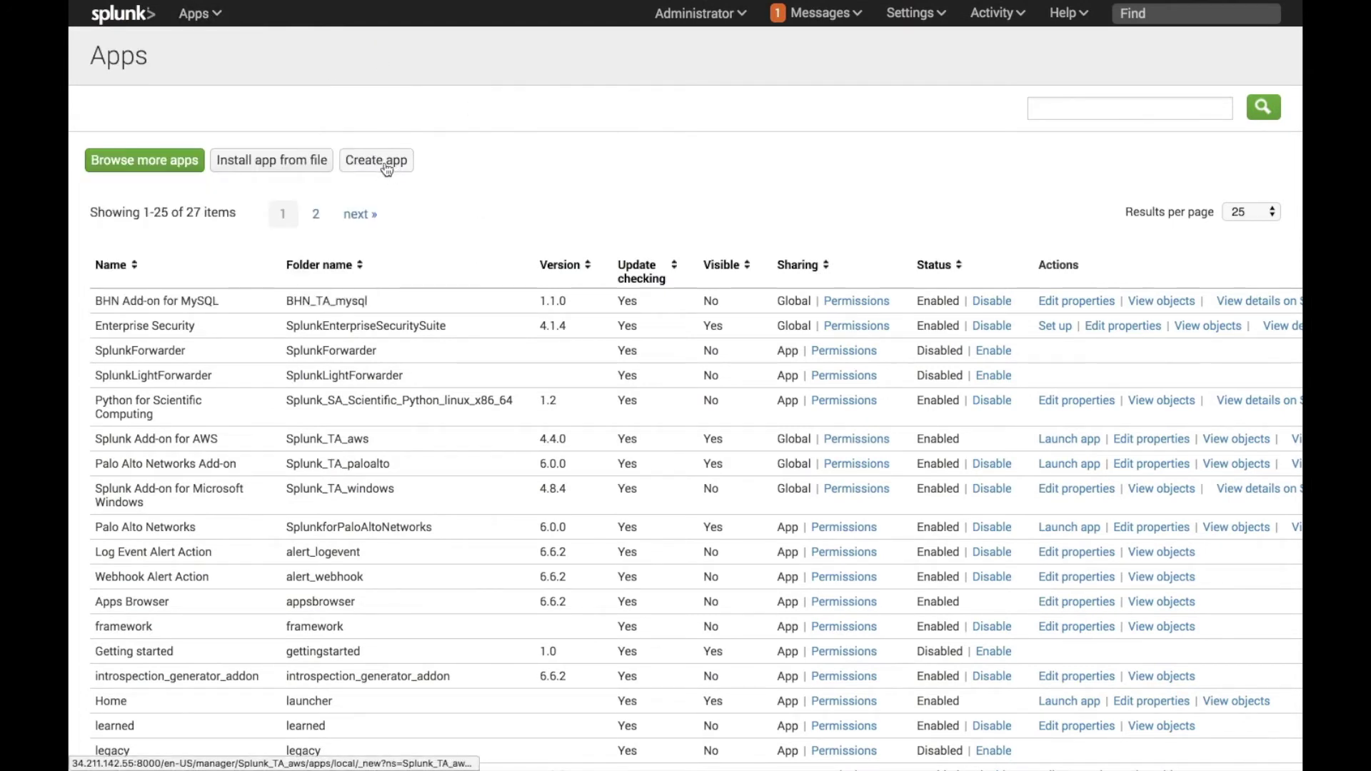
mouse_move(837, 3)
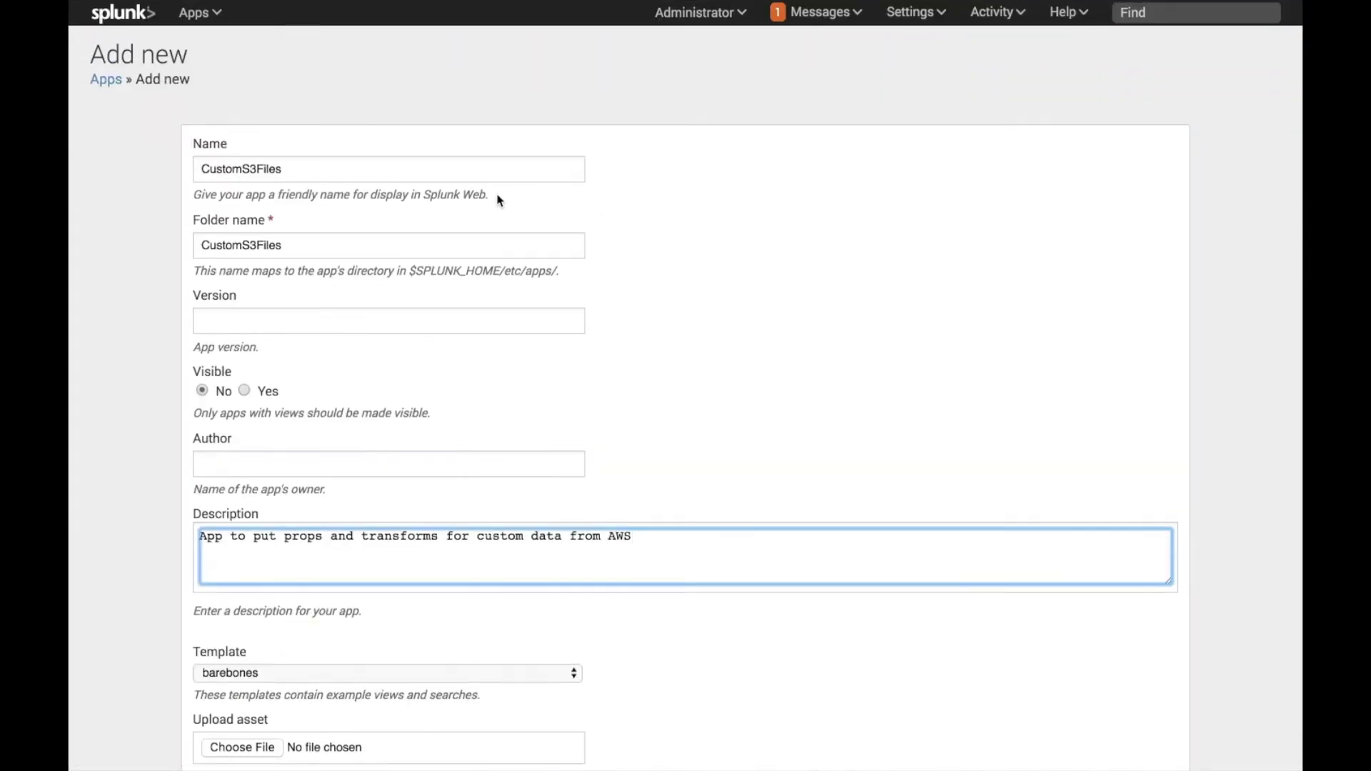
scroll(498, 200, down, 3)
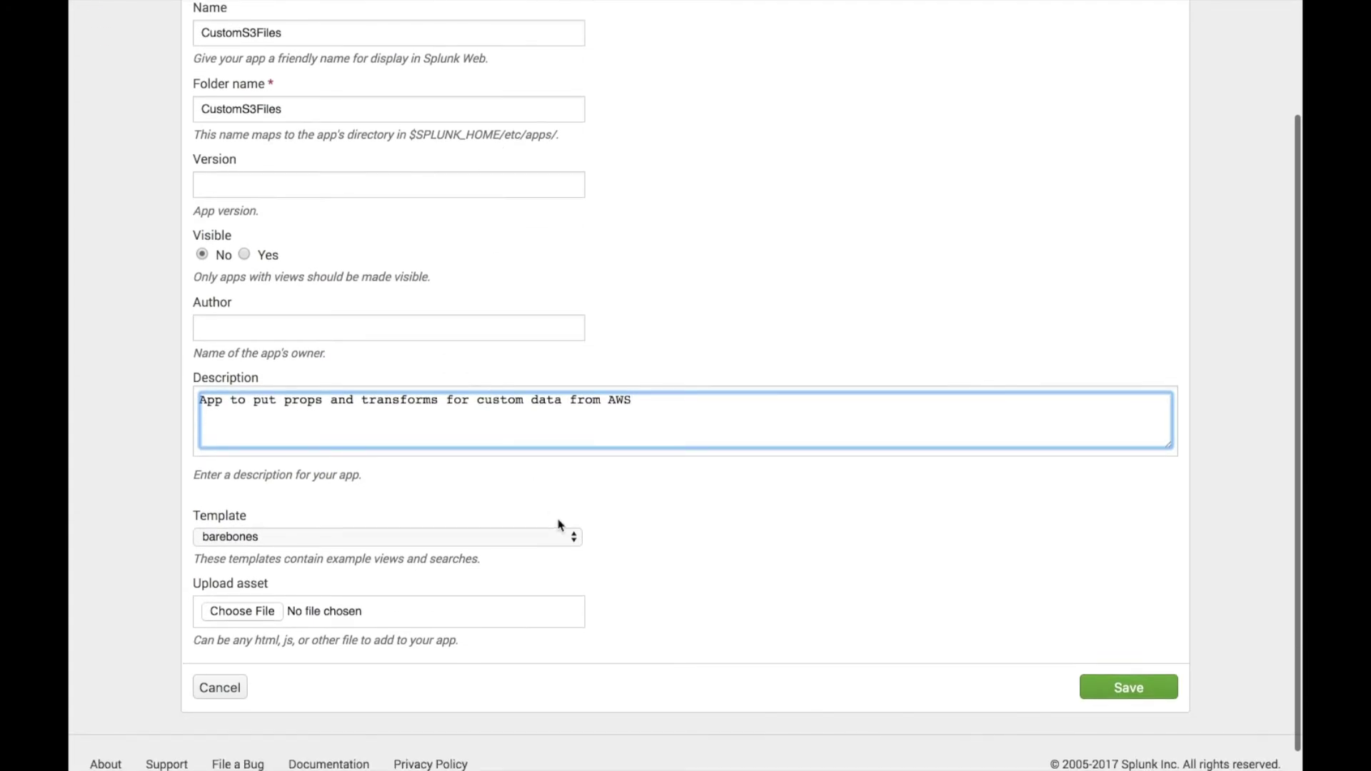
scroll(559, 525, up, 3)
key(super+Tab)
key(super+Tab)
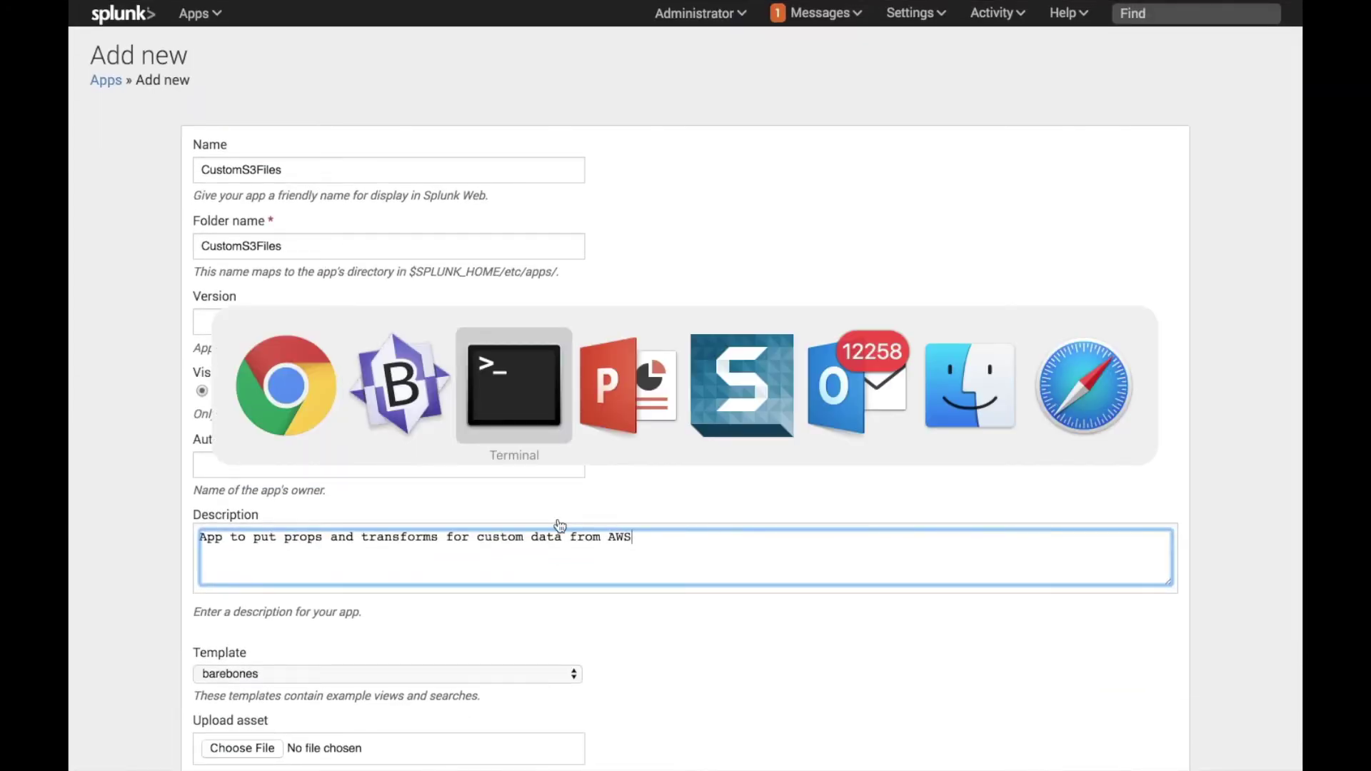
Clear the terminal, print the working directory, and highlight the CustomS3Files folder in it.
text(clear)
key(Return)
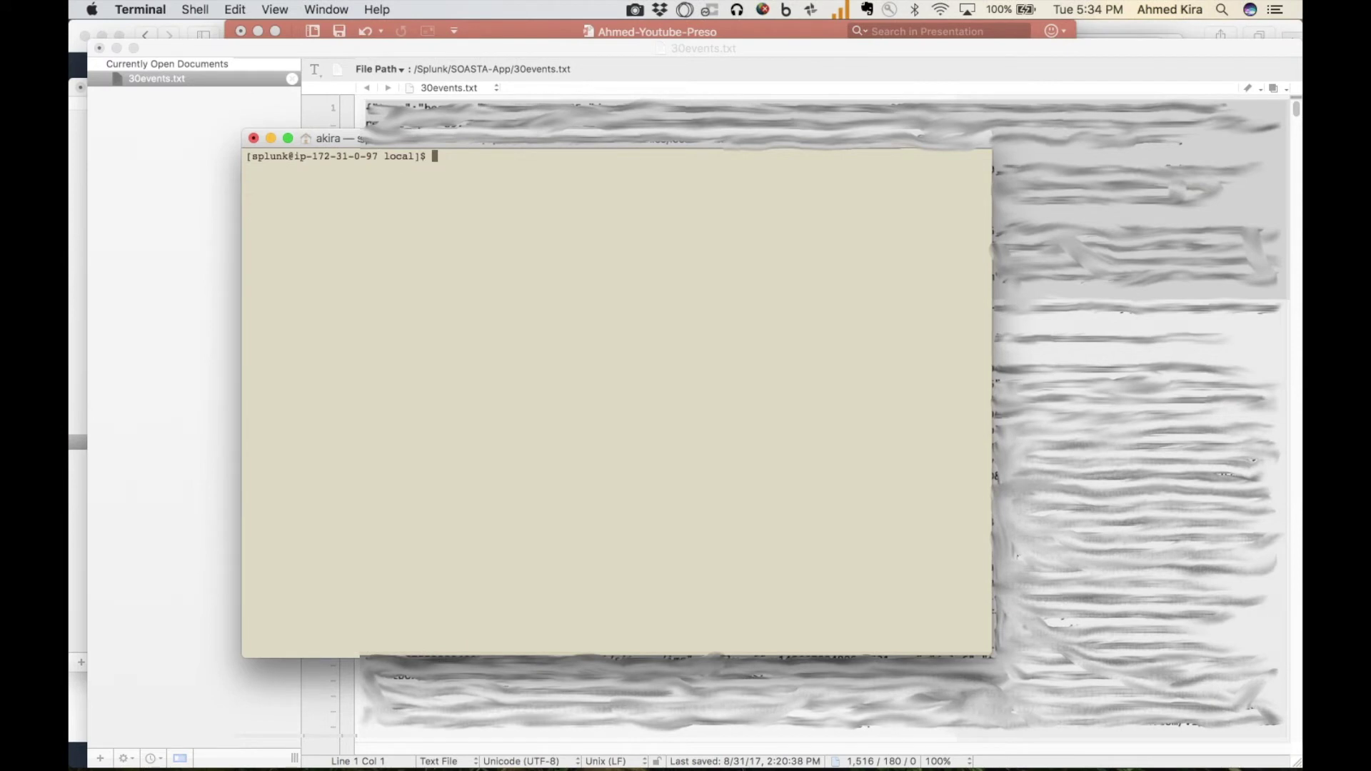
text(pwd)
key(Return)
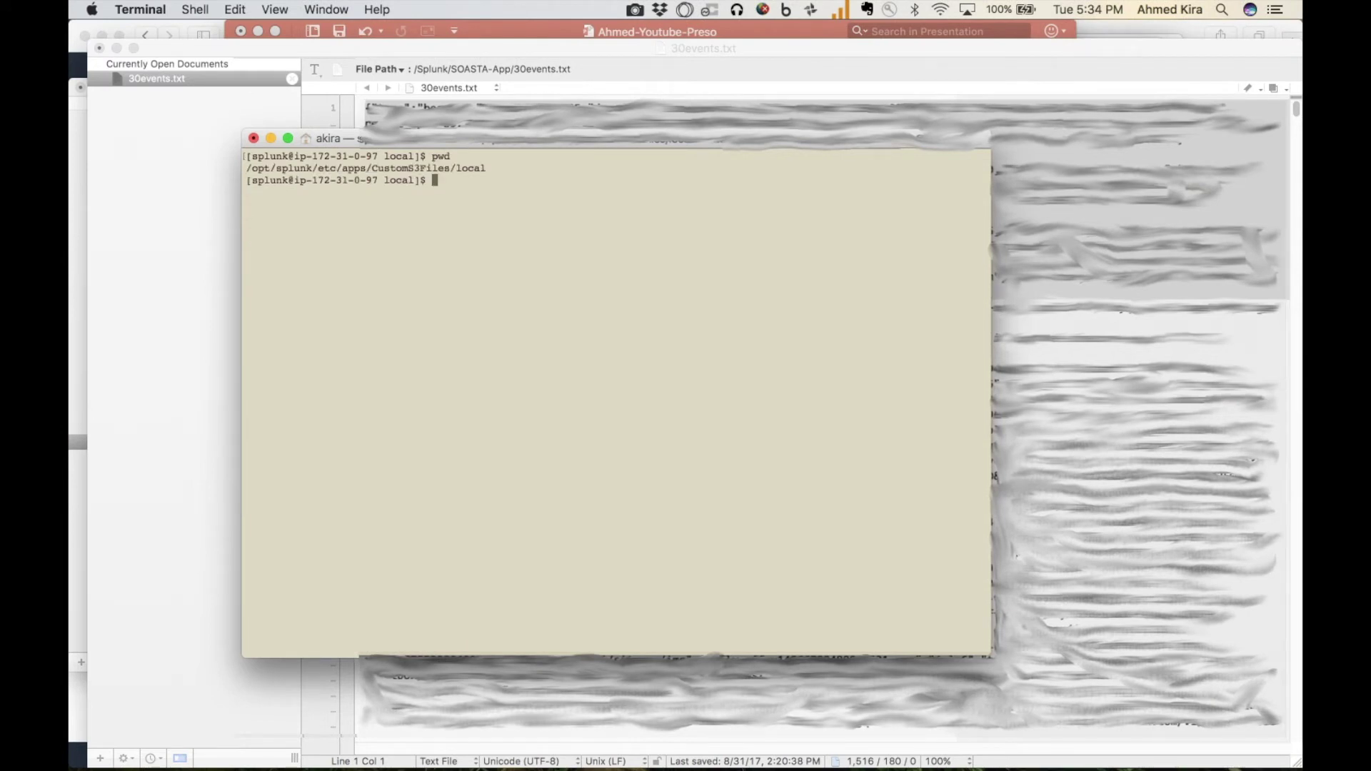
key(super+plus)
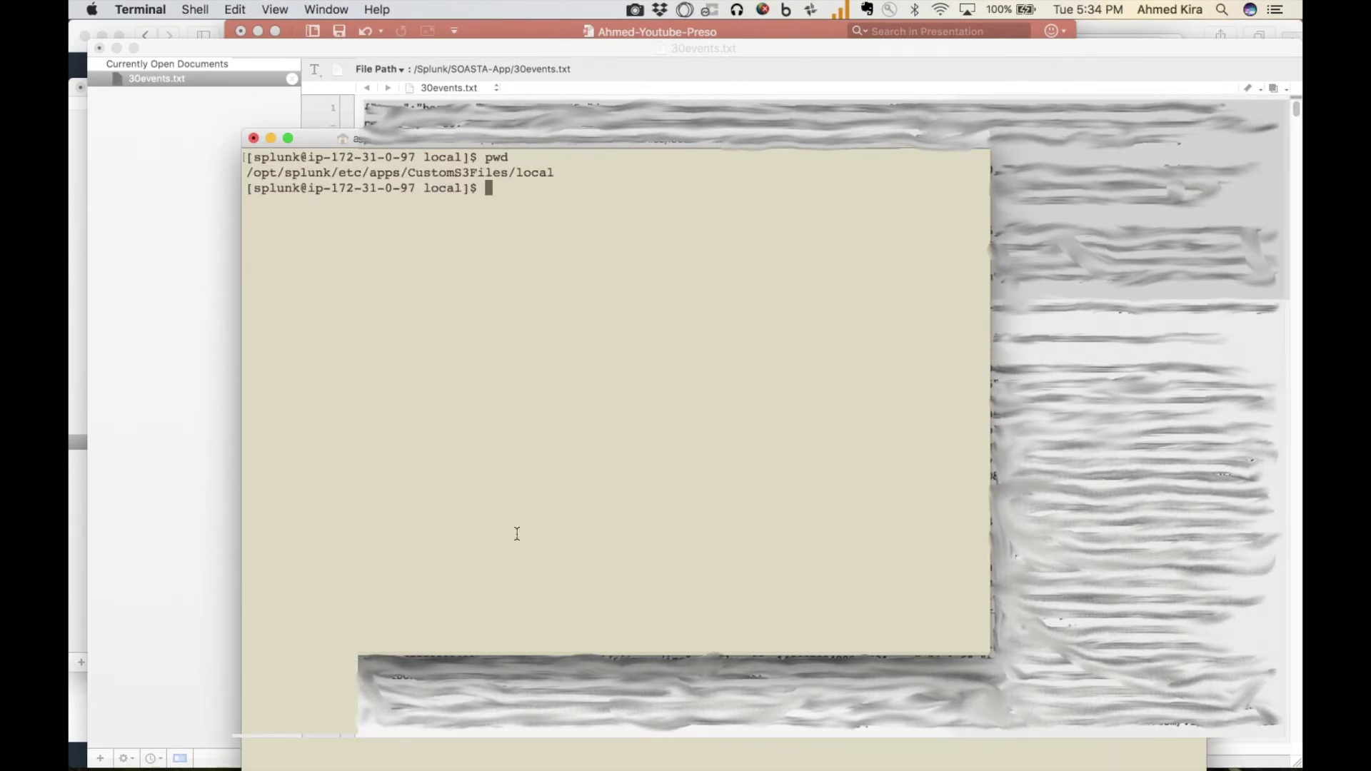
drag(408, 172, 505, 176)
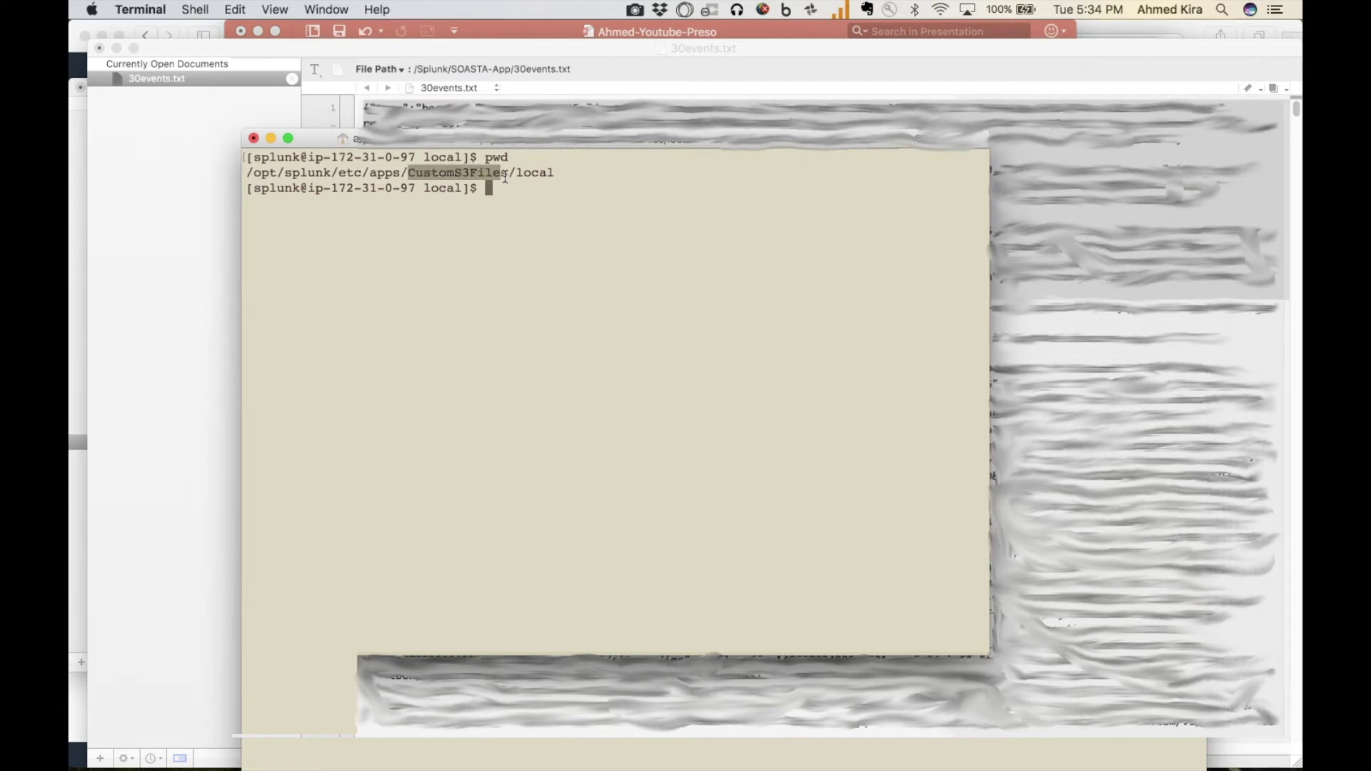
Display props.conf and highlight its aws:s3:soasta-mpulse stanza and first SEDCMD line.
text(more )
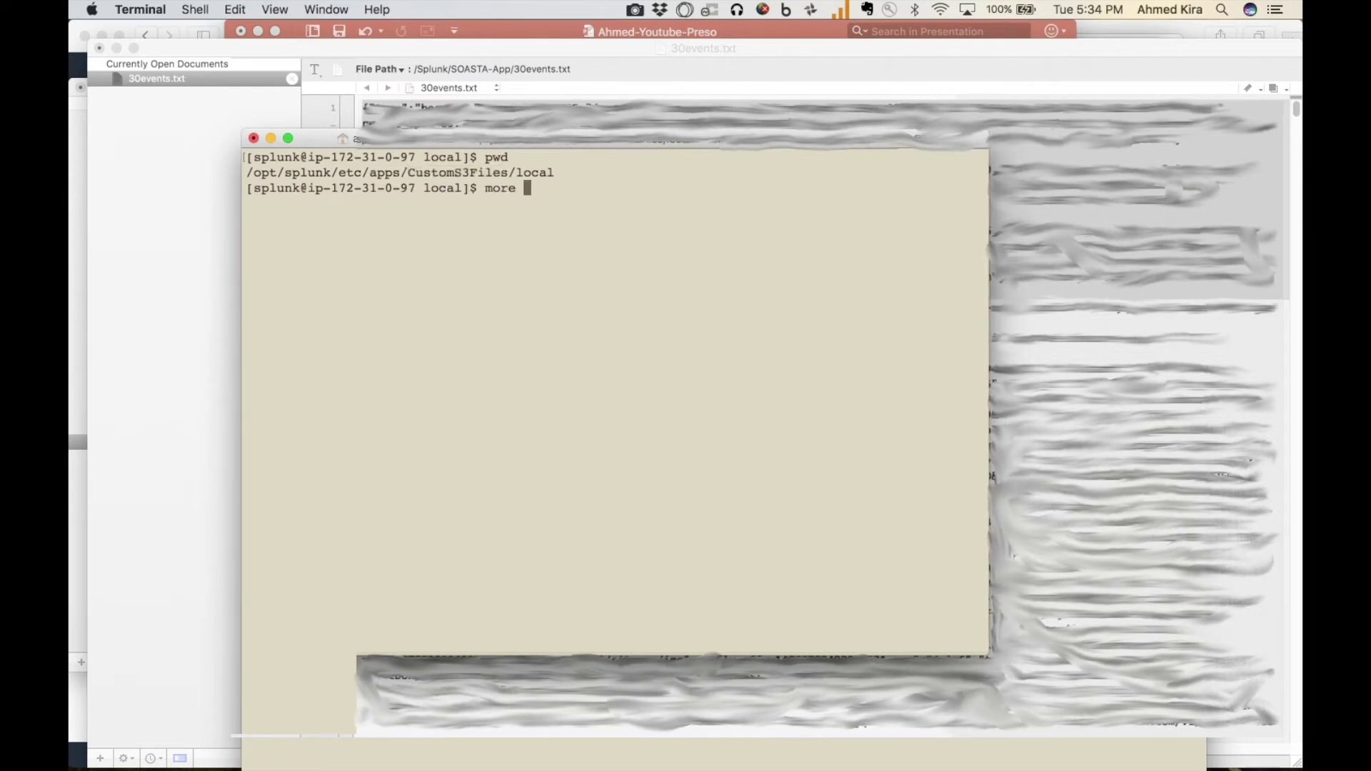
text(props.conf)
key(Return)
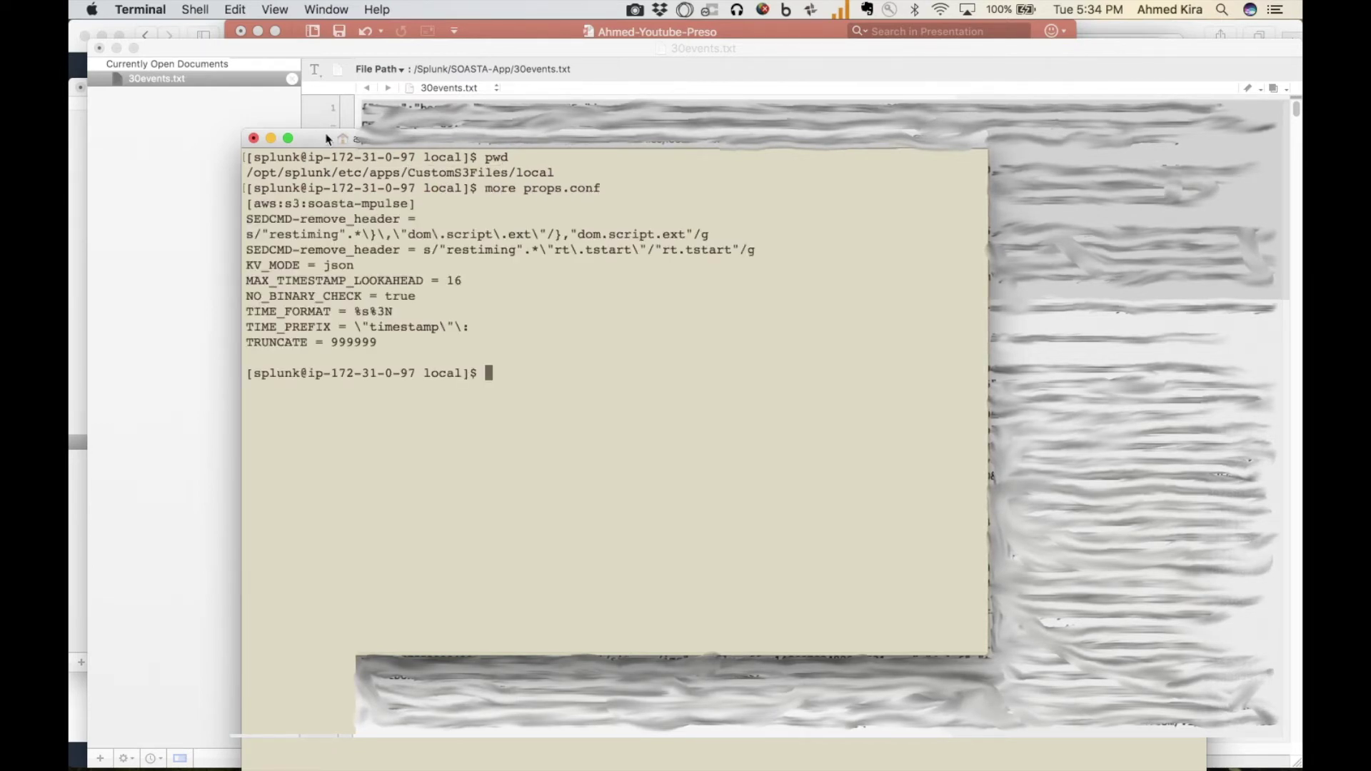
drag(247, 203, 409, 344)
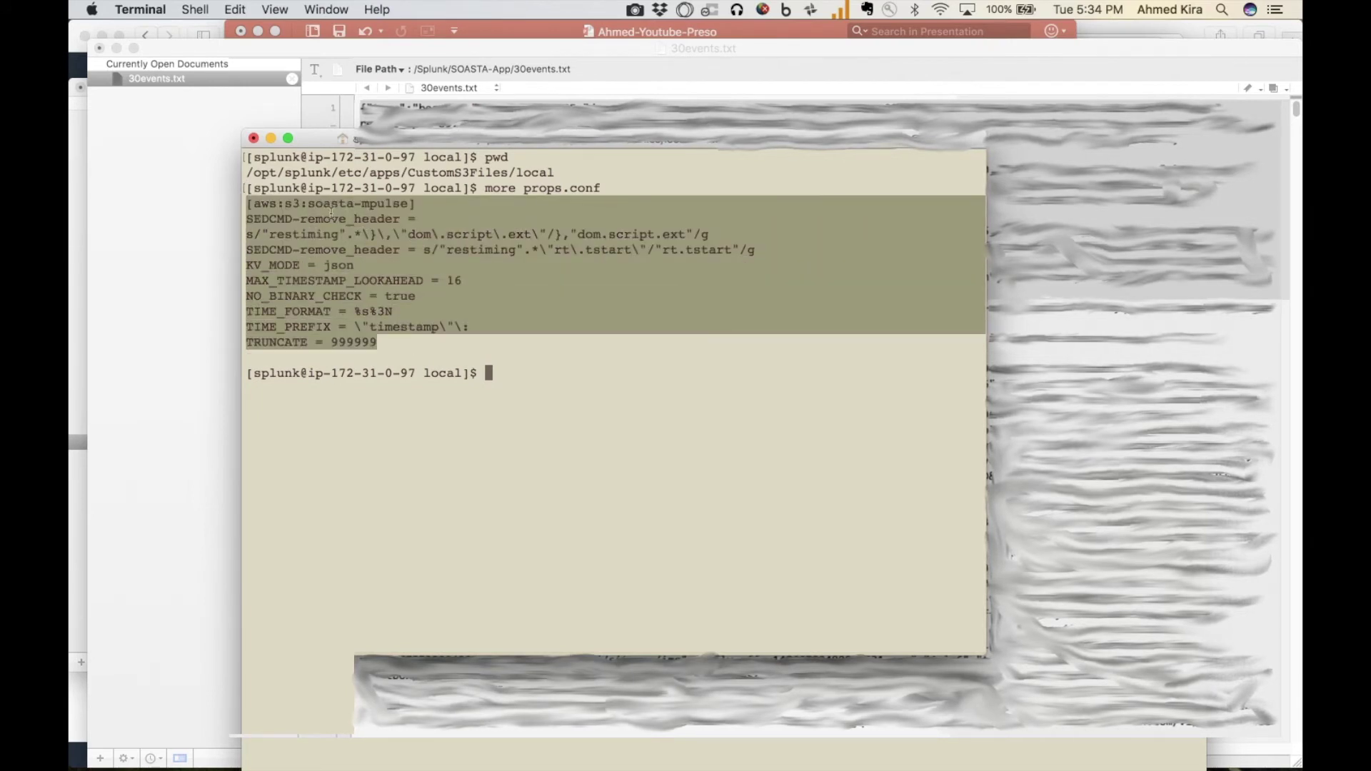
click(269, 206)
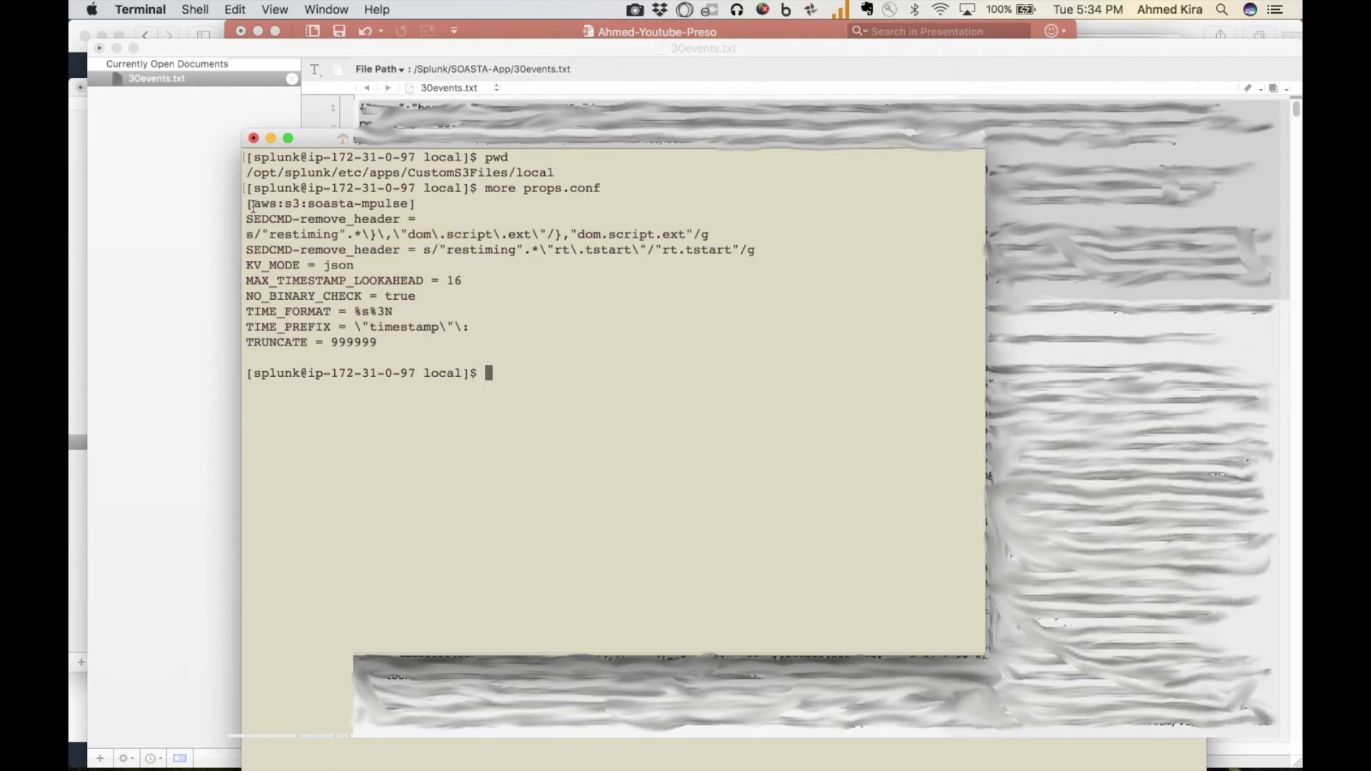
drag(253, 206, 425, 219)
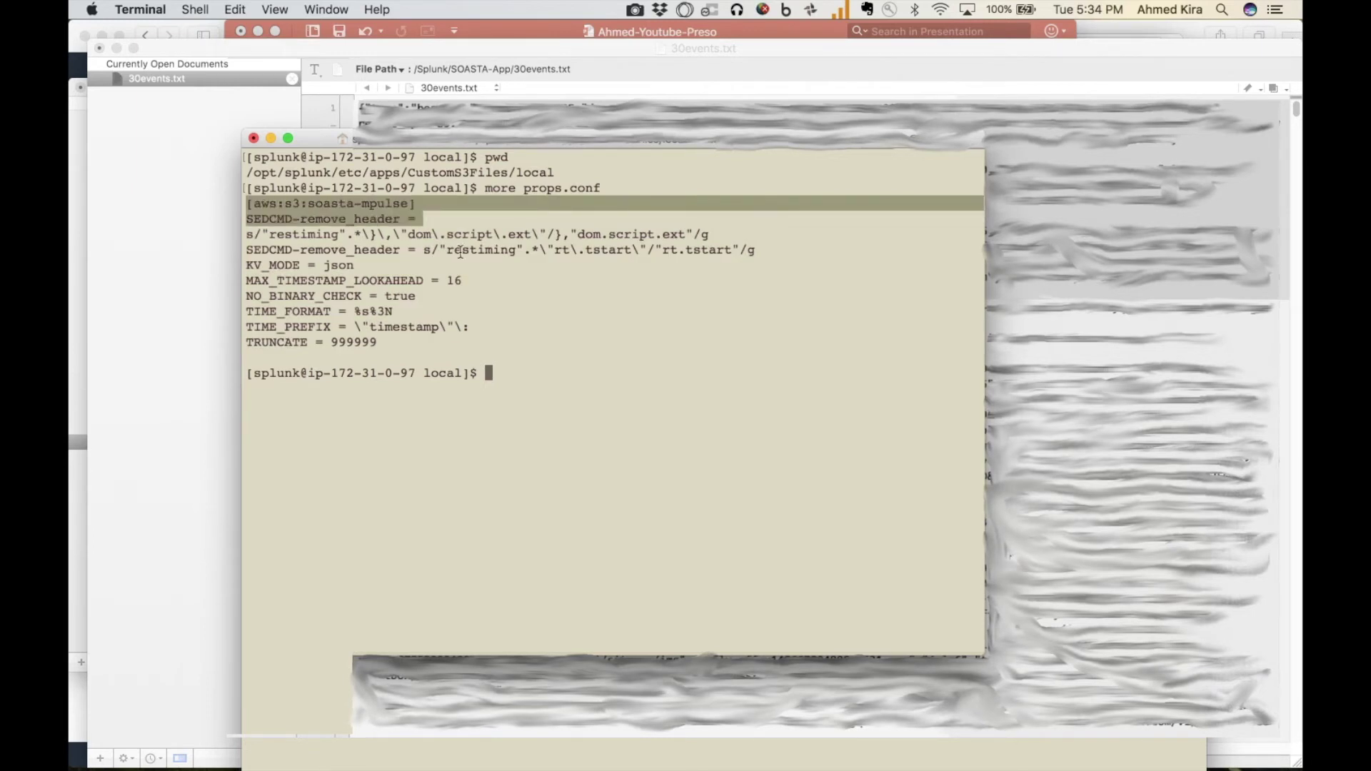
key(super+Tab)
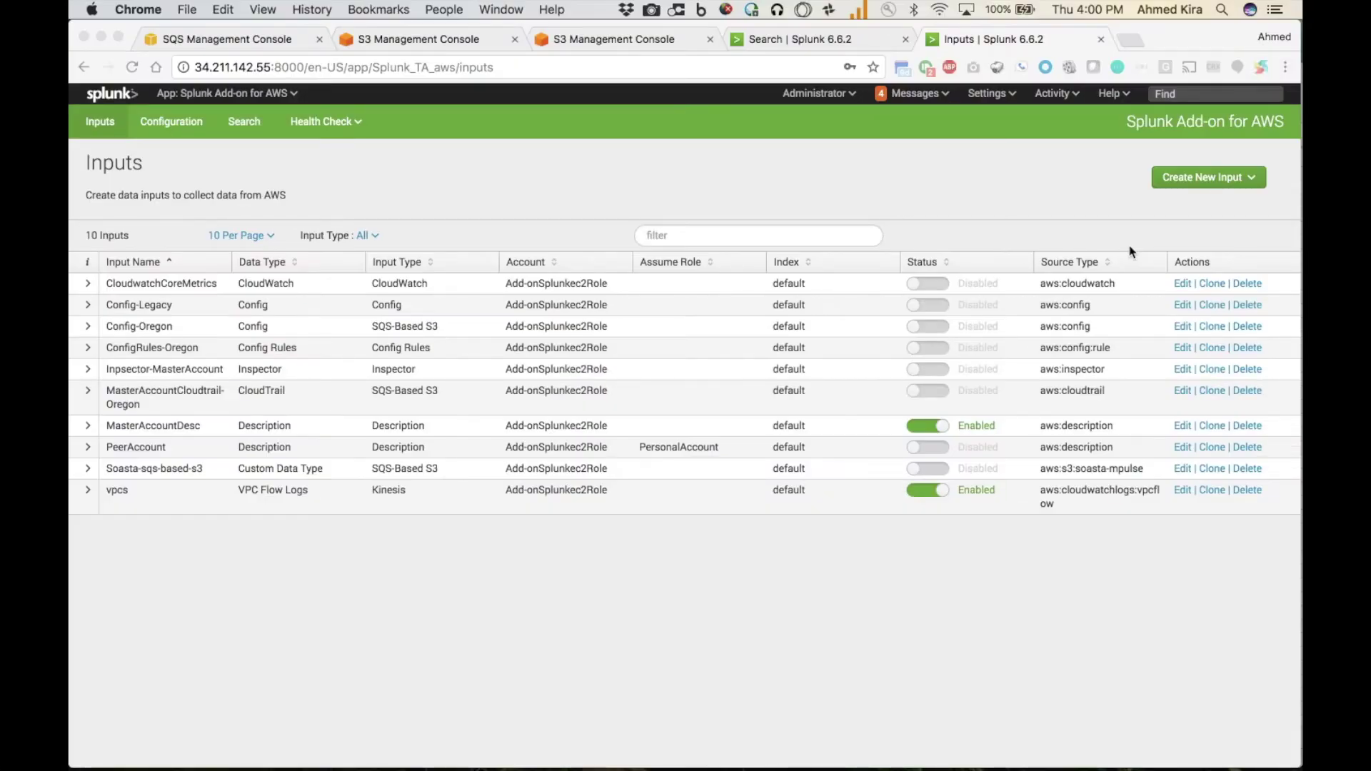
Start a new Custom Data Type SQS-Based S3 input and name it soasta.
click(1248, 186)
click(1246, 179)
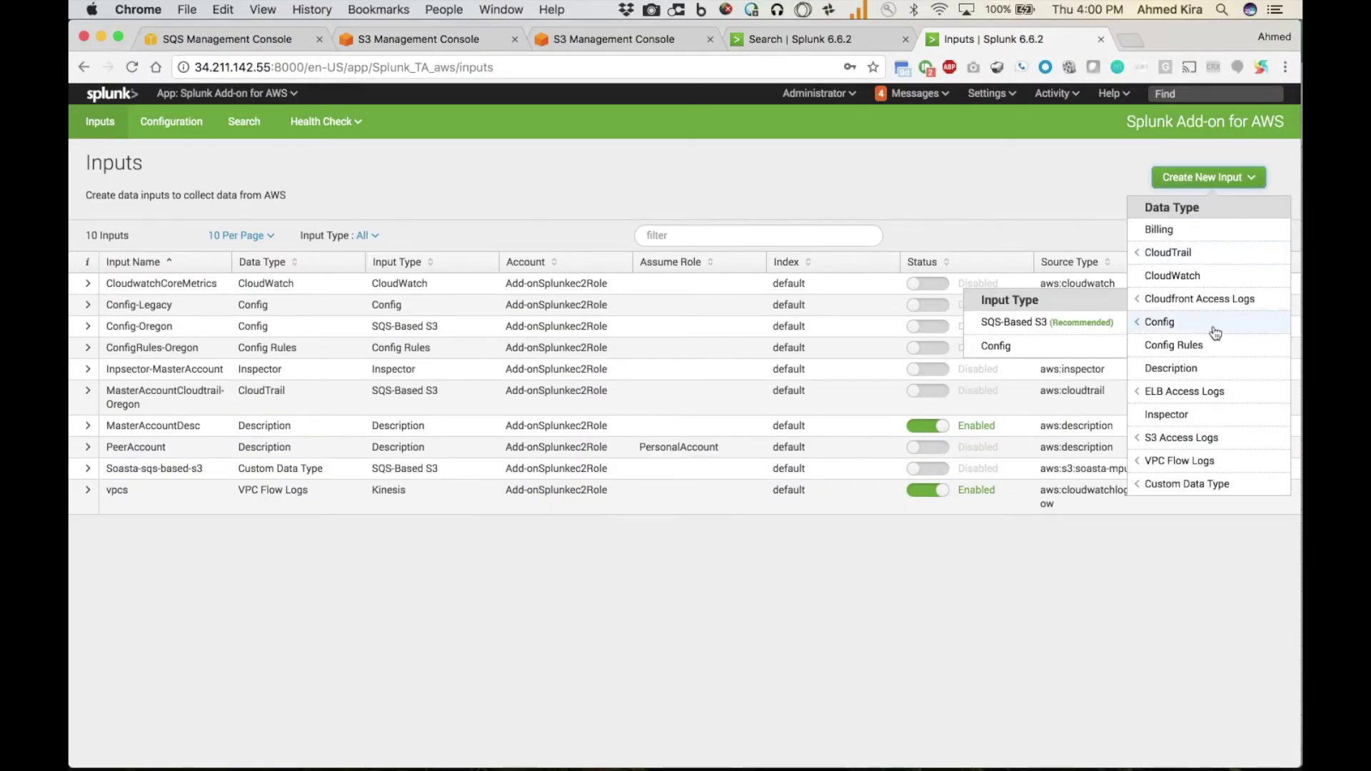
mouse_move(1154, 462)
mouse_move(1167, 490)
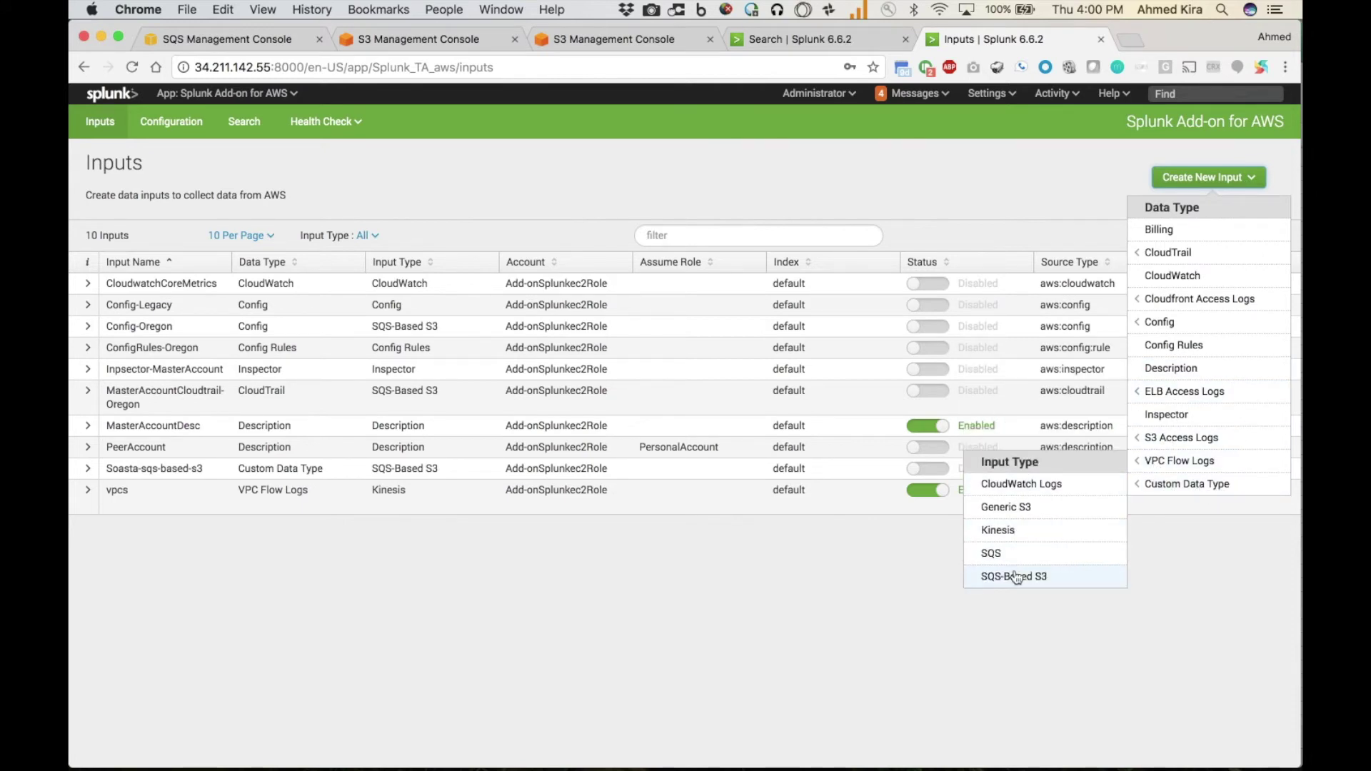
click(1058, 583)
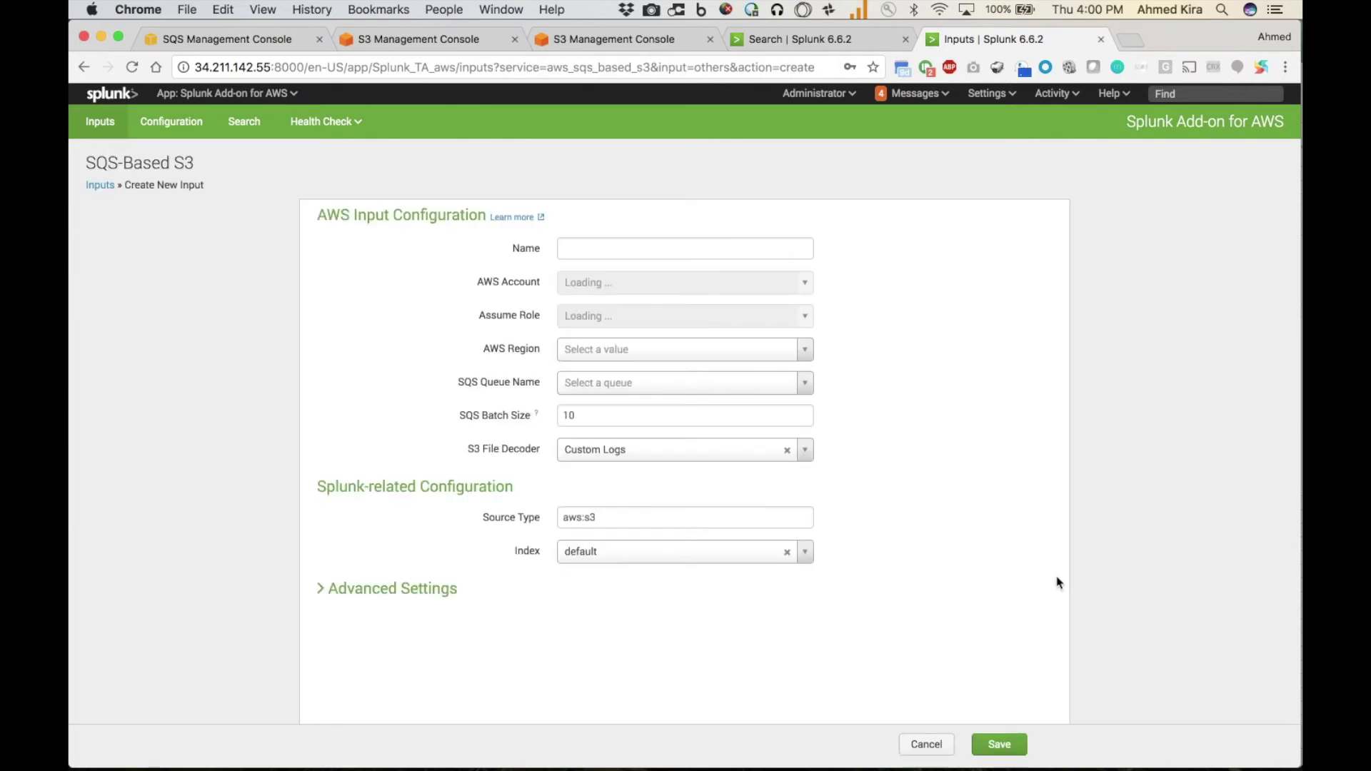
click(656, 248)
text(soasta)
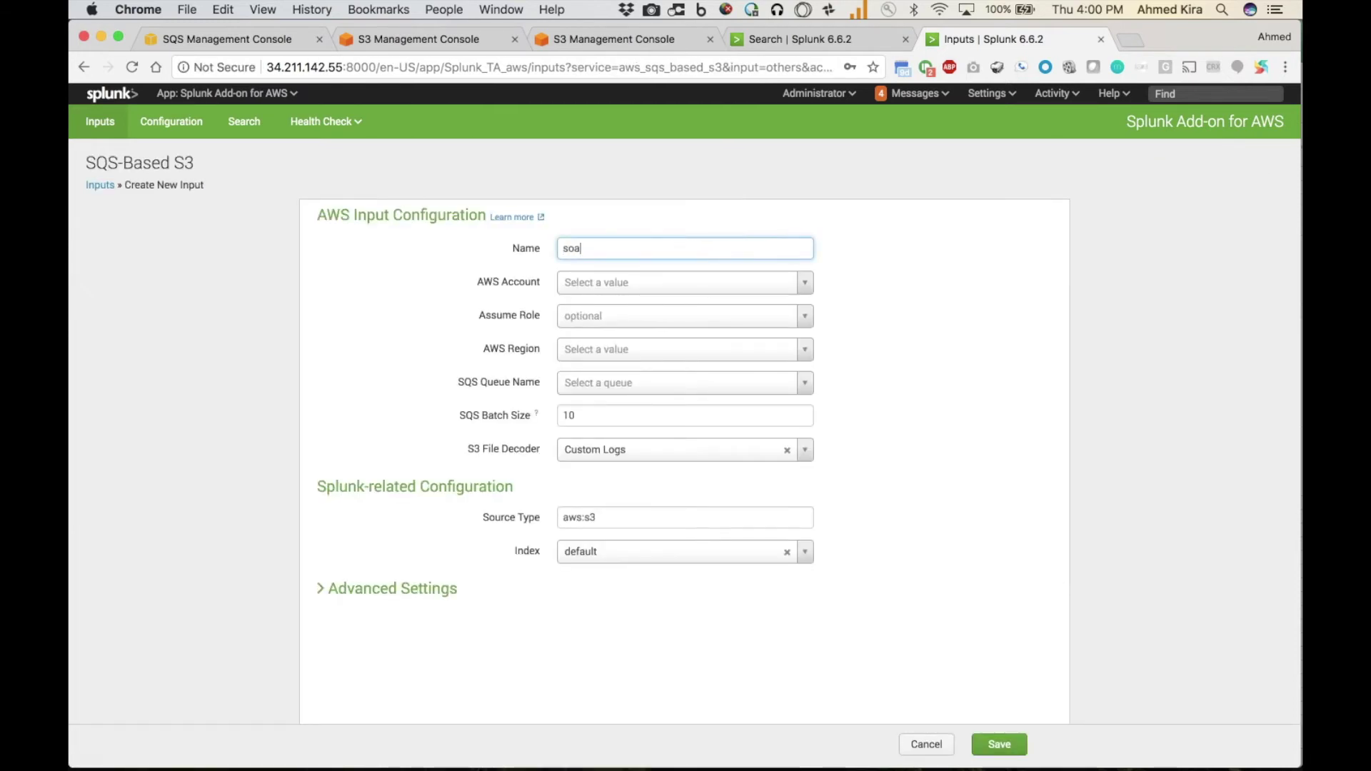
Choose the AWS account, region US West (Oregon) and queue soasta-notify.
click(664, 285)
click(664, 324)
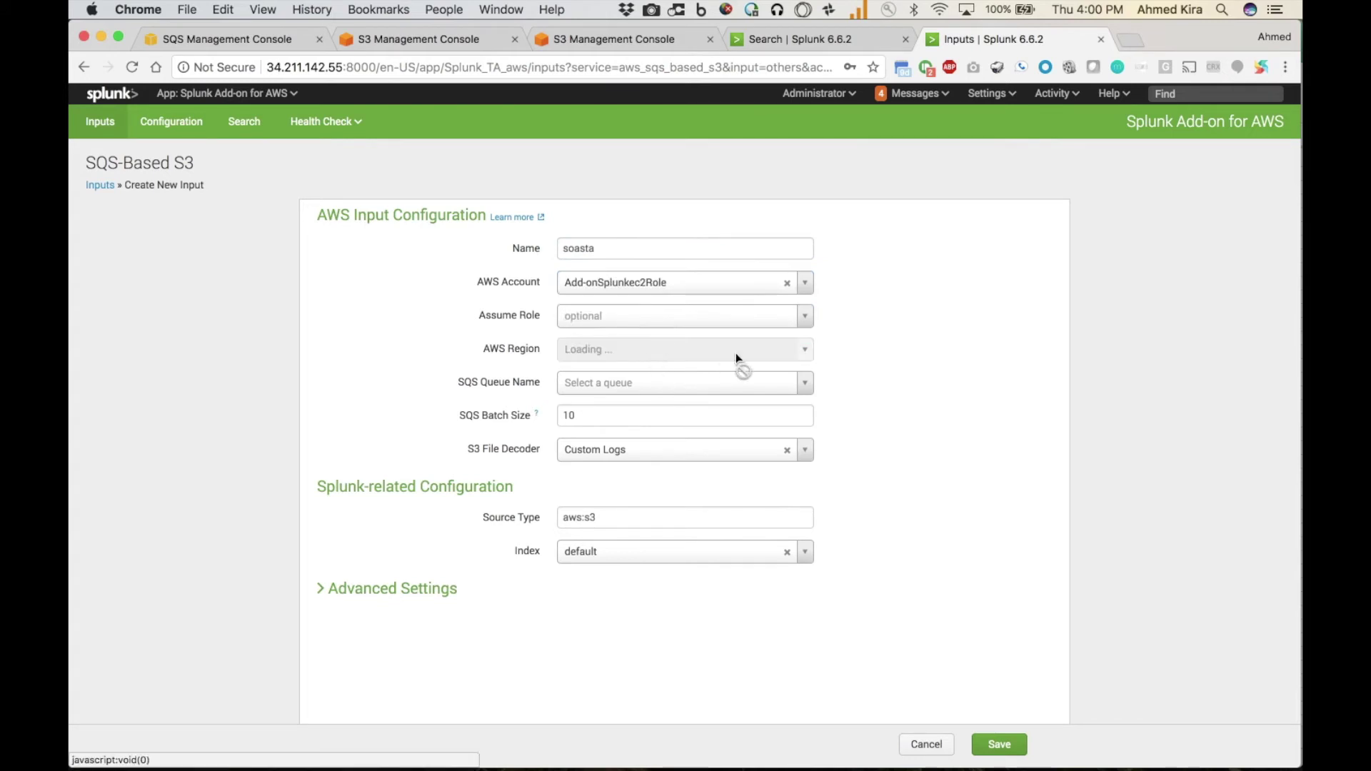
click(804, 349)
scroll(697, 463, down, 3)
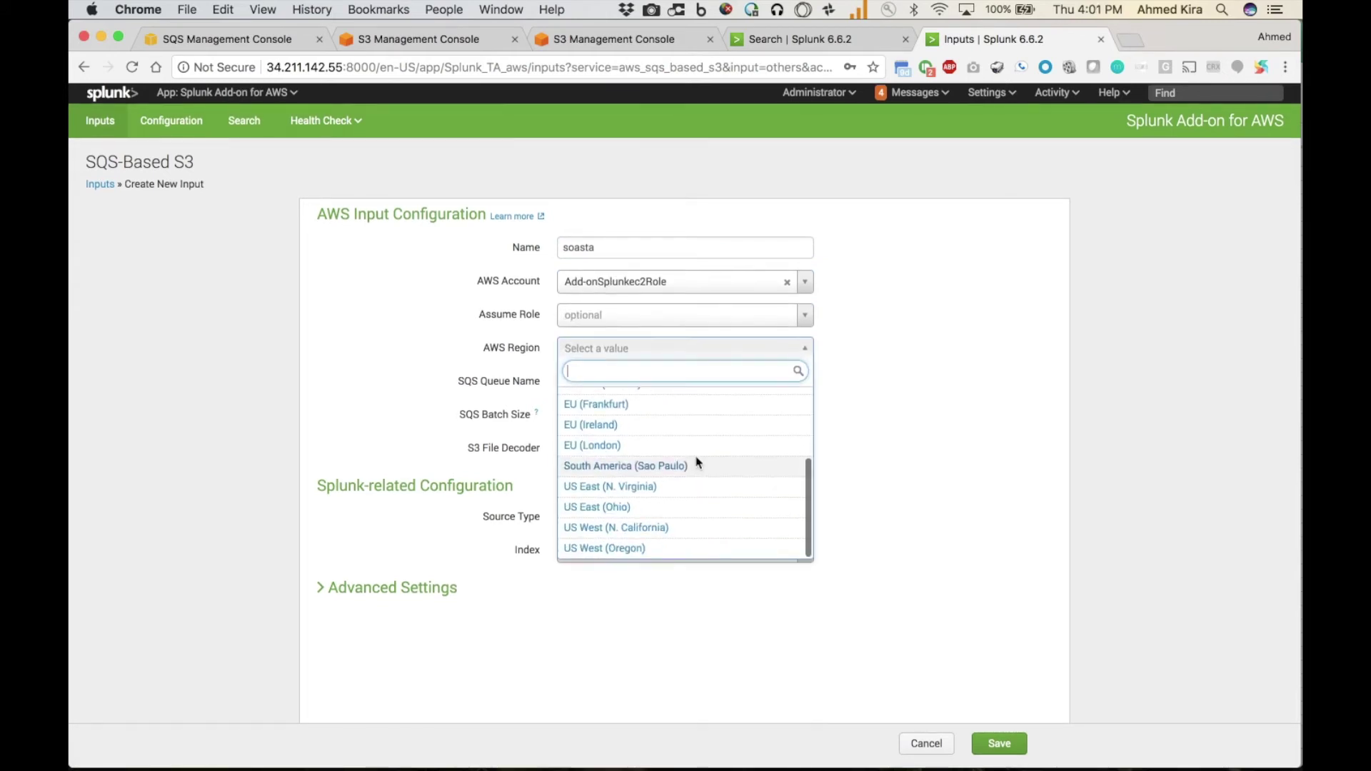
click(628, 551)
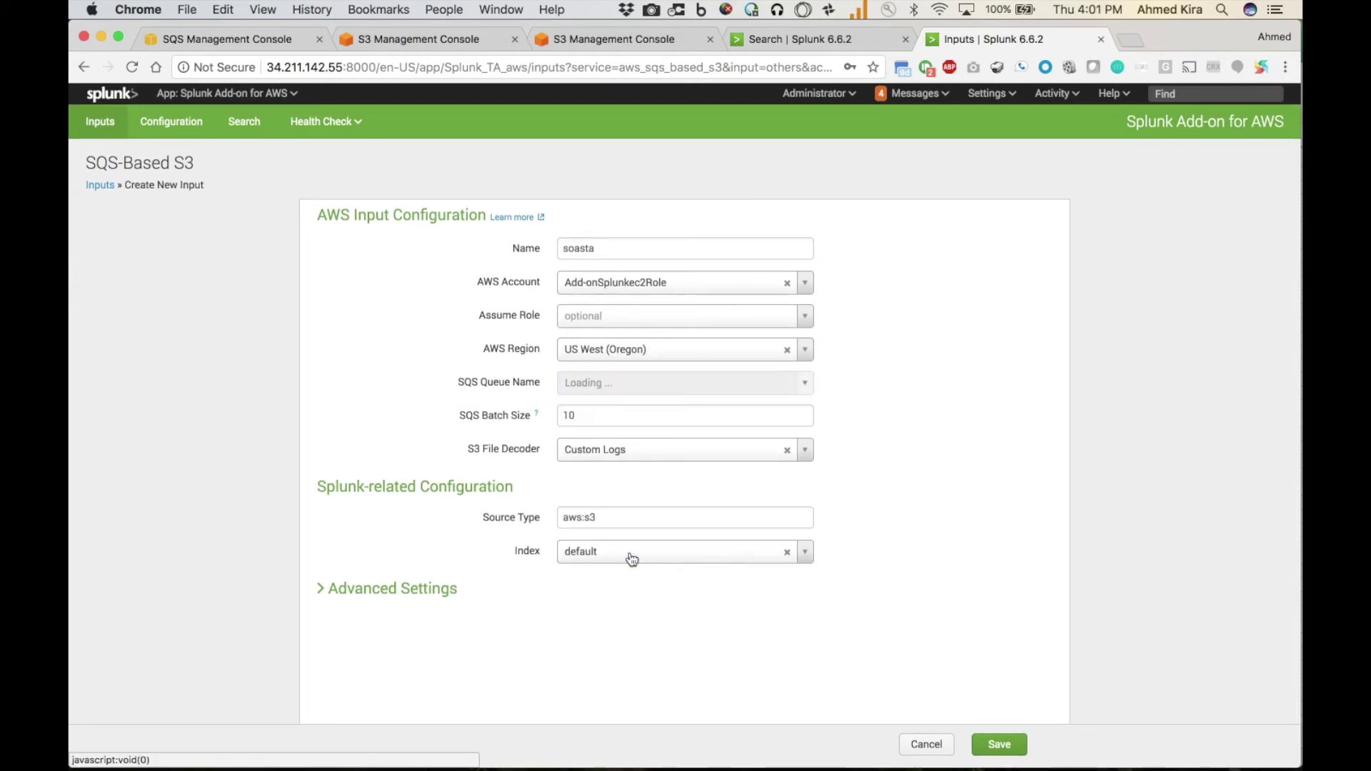
click(780, 384)
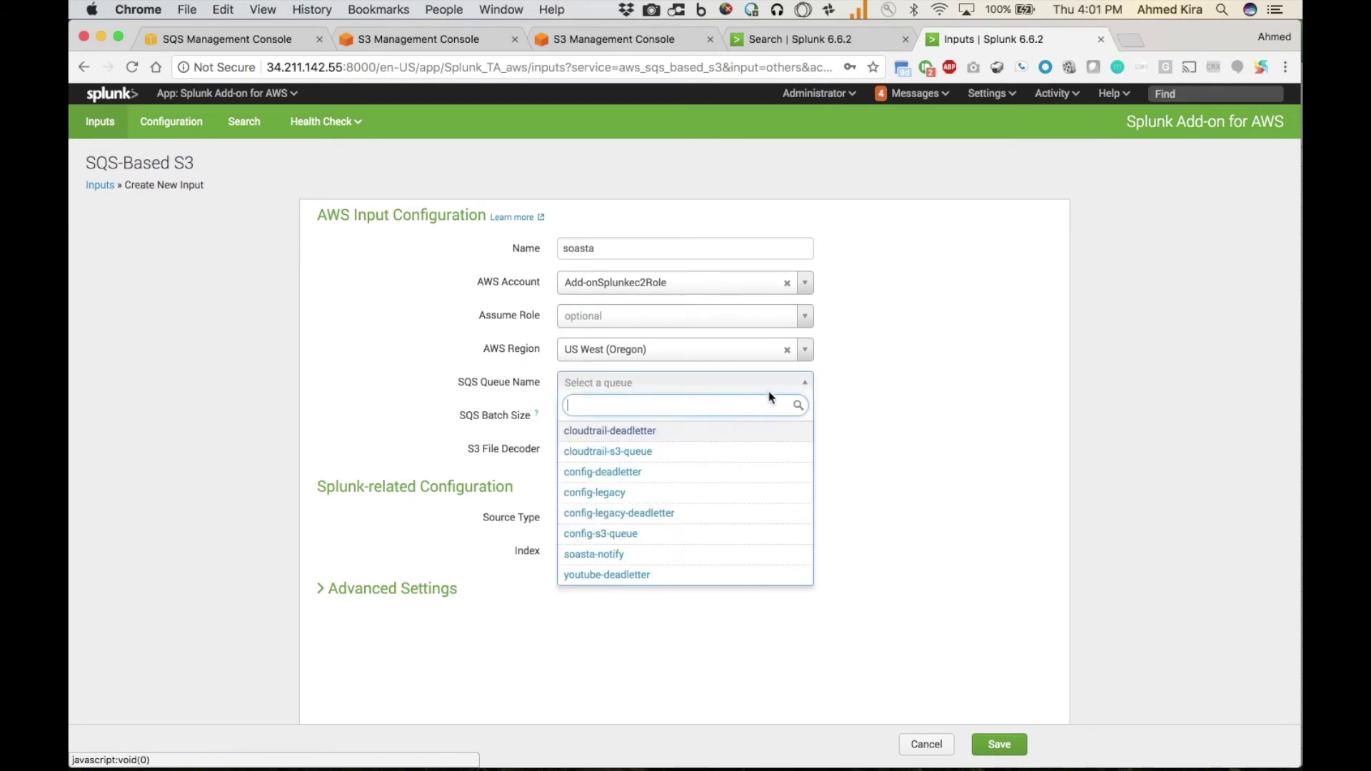
click(620, 555)
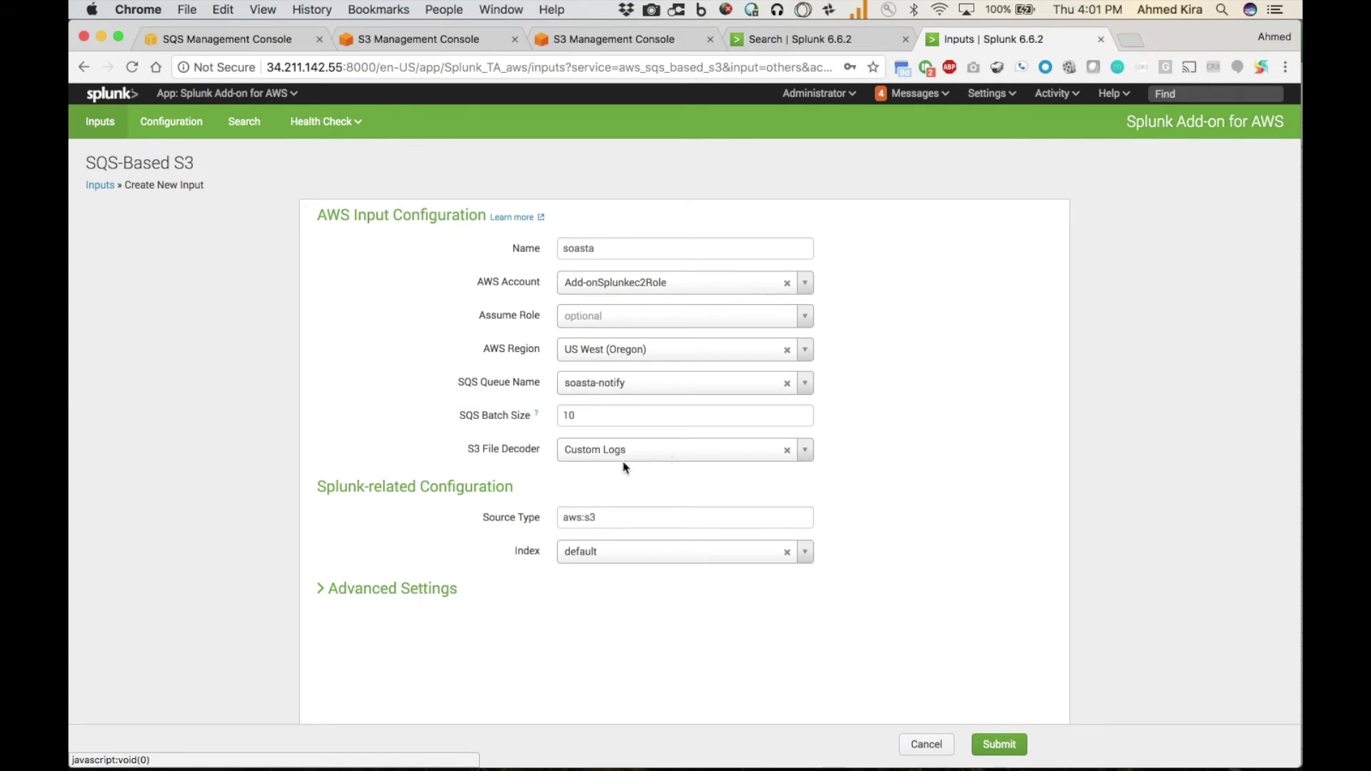
Set the source type to aws:s3:soasta-mpulse and submit the input.
click(626, 516)
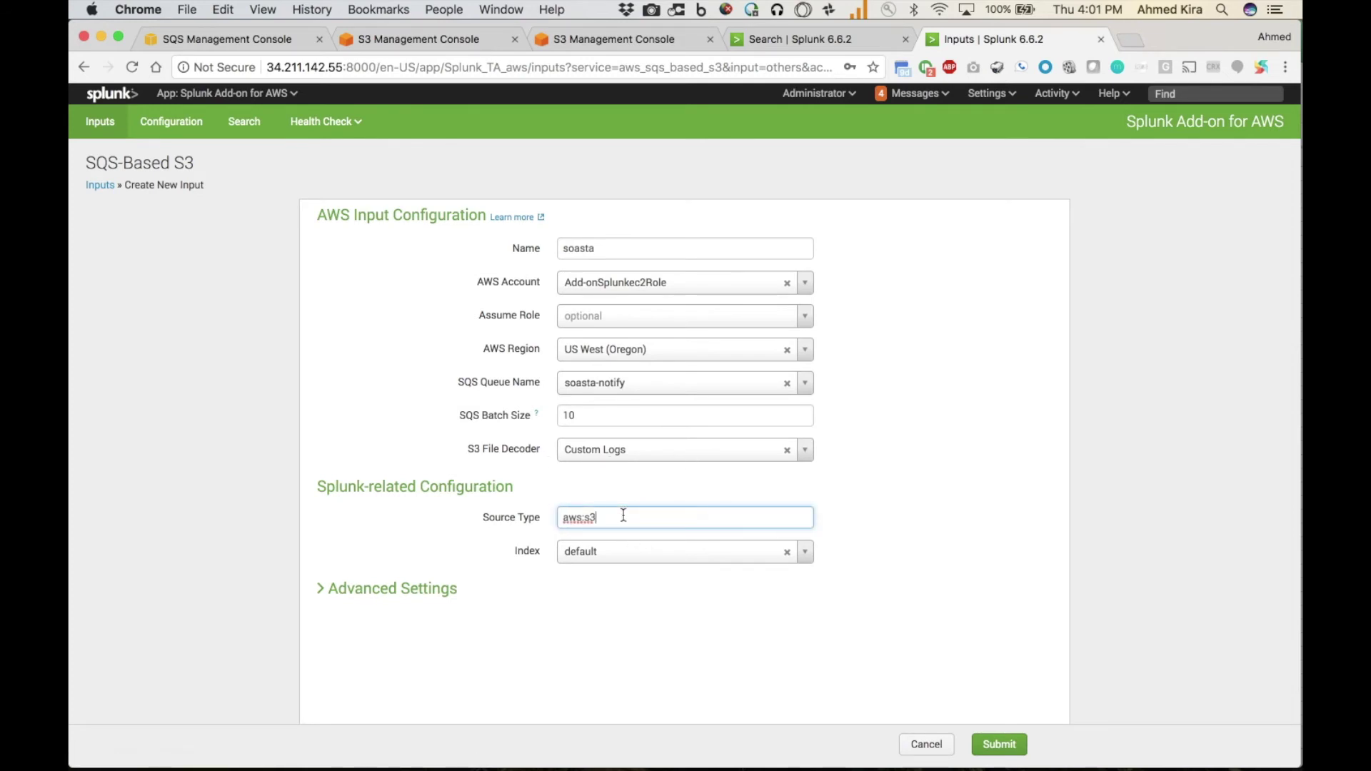
text(:soasta-mpulse)
click(1000, 746)
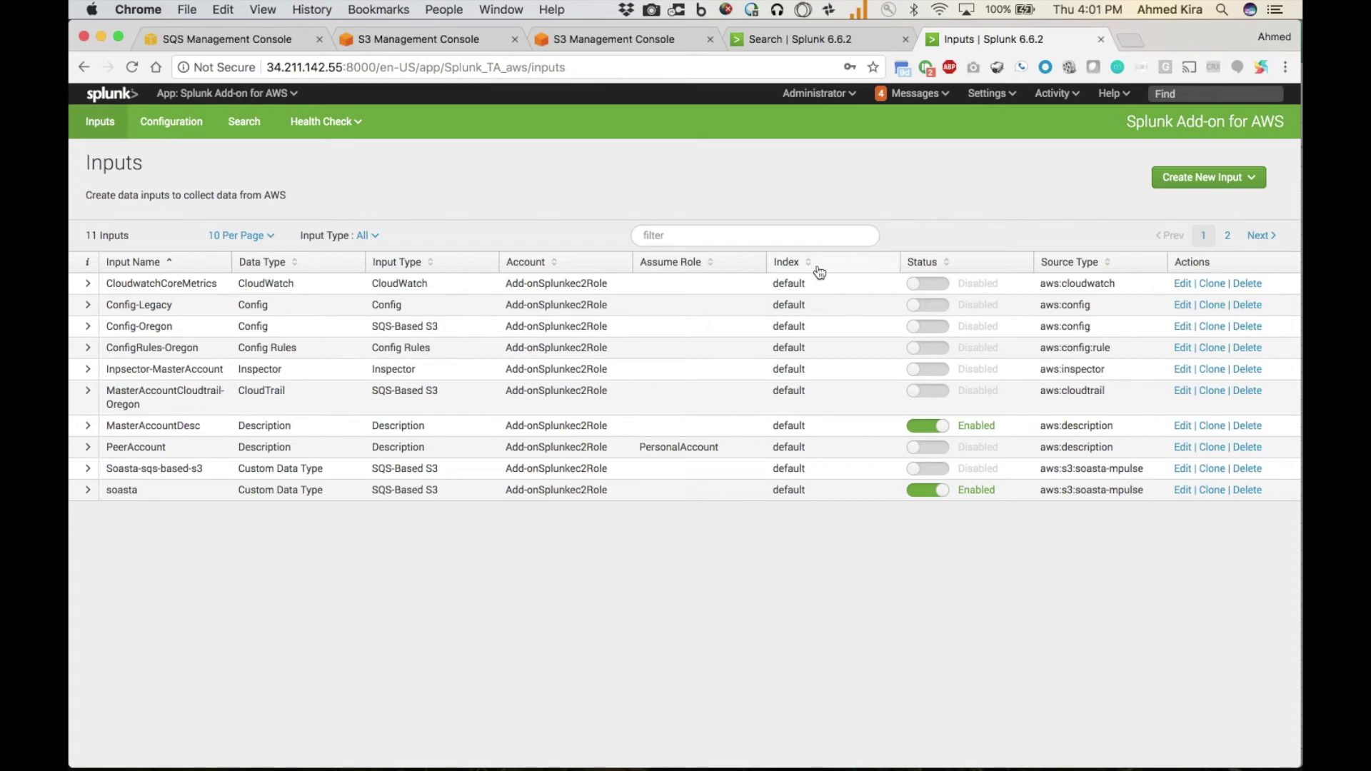
click(443, 49)
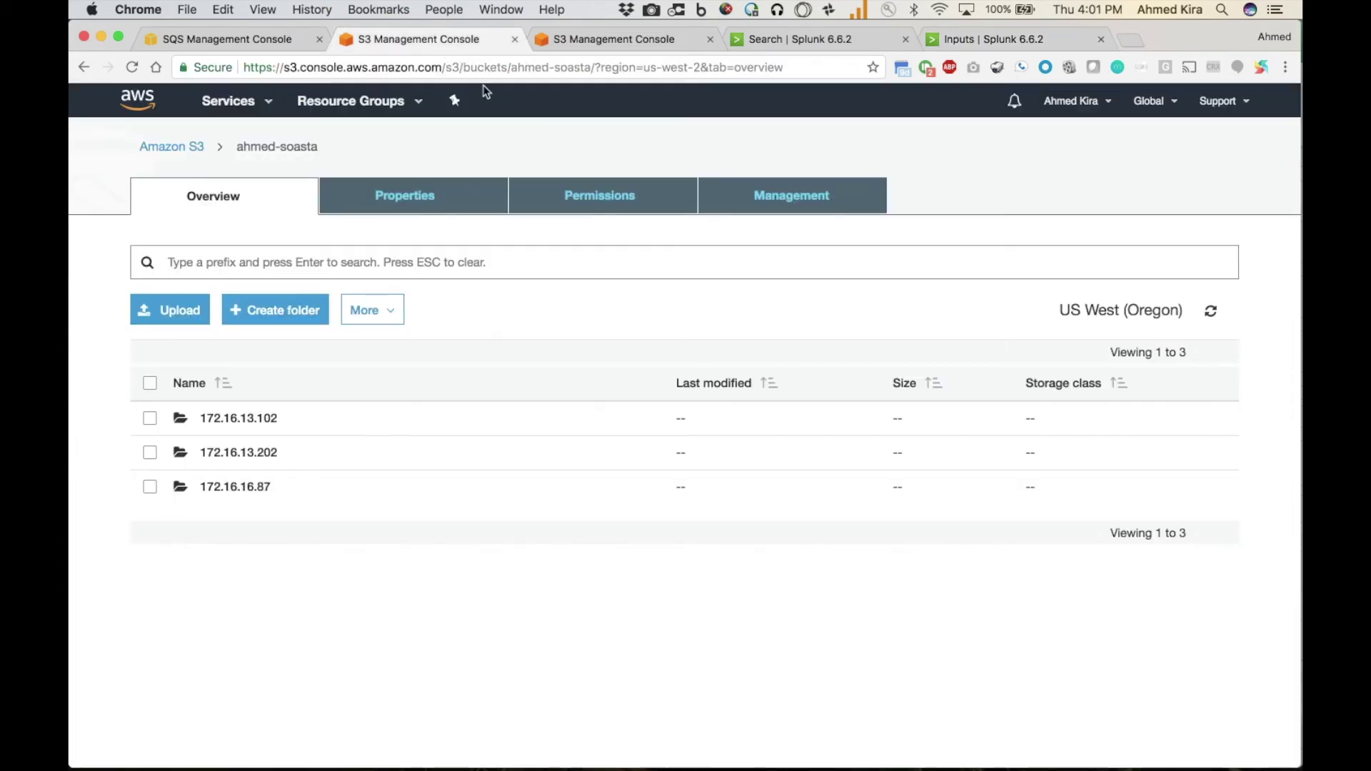
Upload the folders 172.16.9.9, 172.16.9.12 and 172.16.9.36 into the S3 bucket.
click(611, 43)
key(super+Tab)
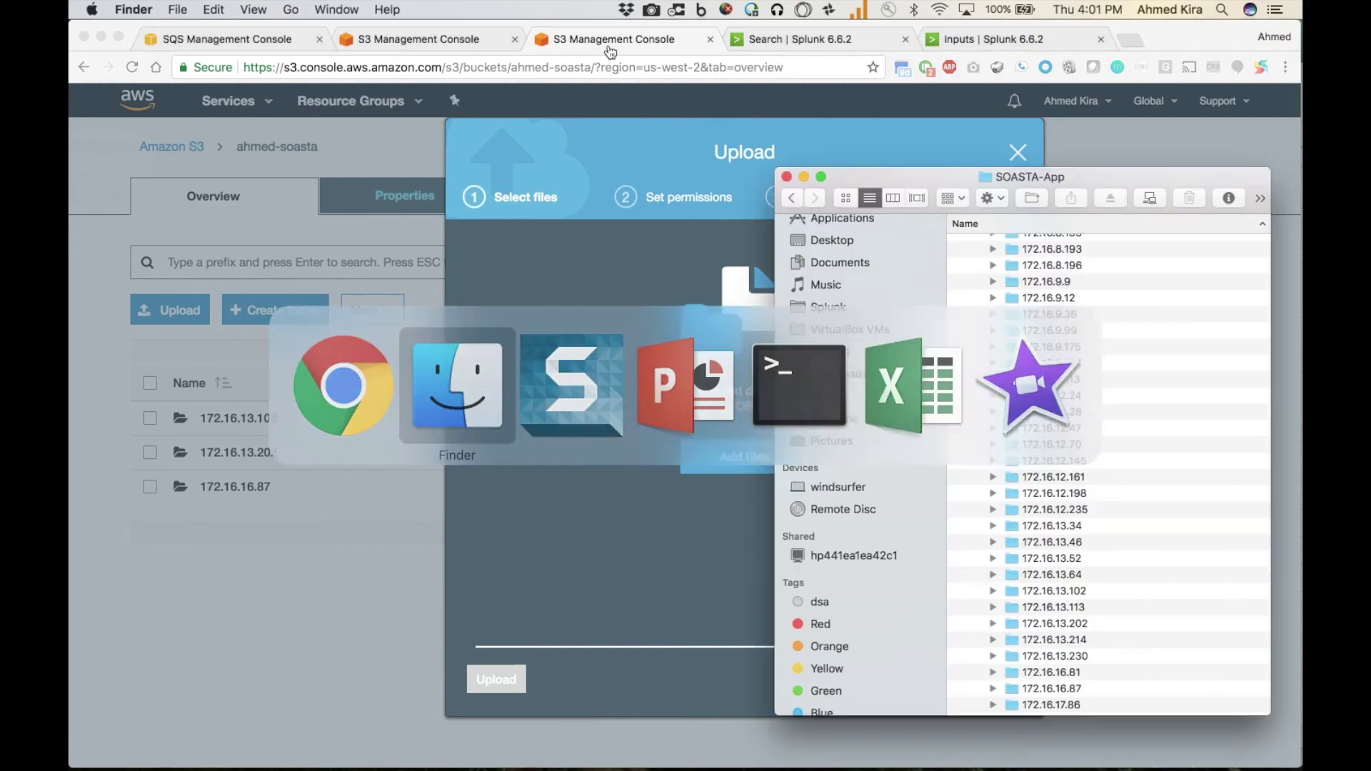
click(1049, 285)
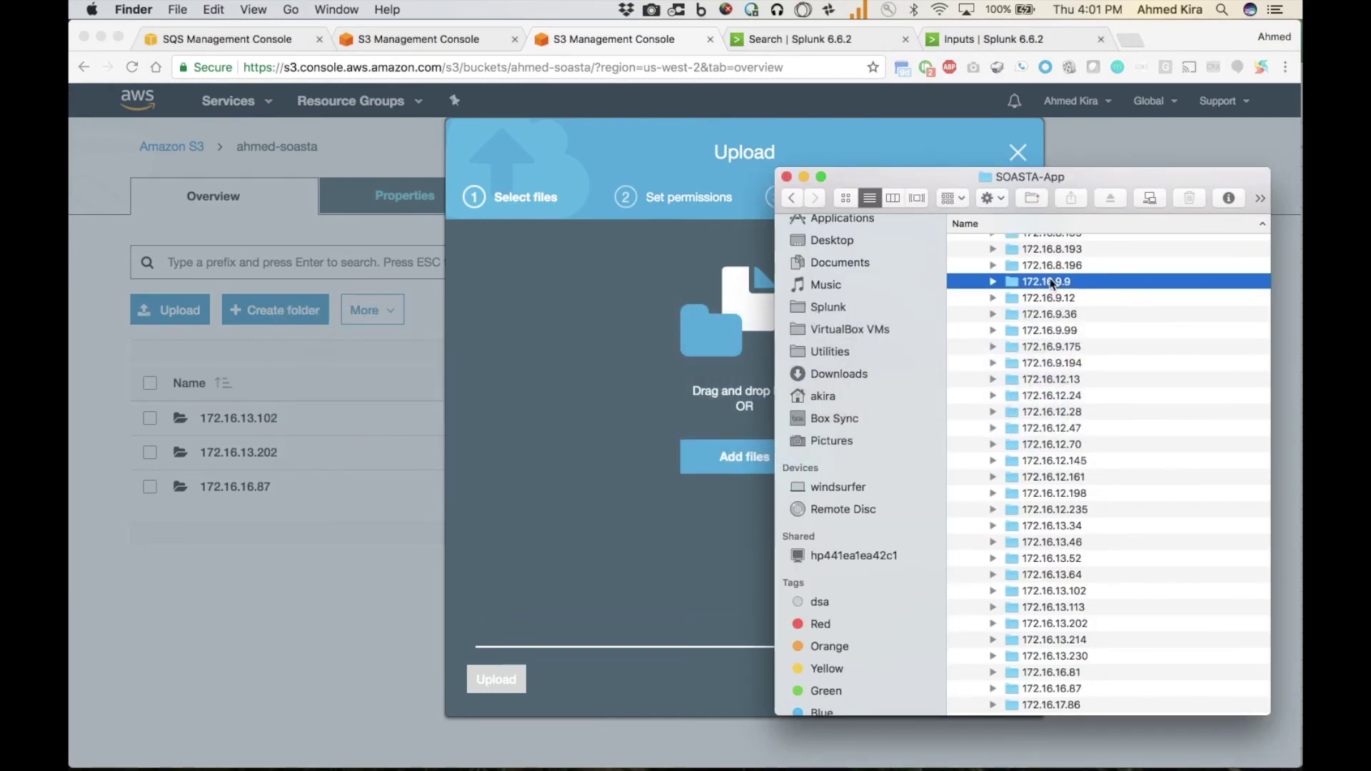
super+click(1047, 319)
super+click(1048, 299)
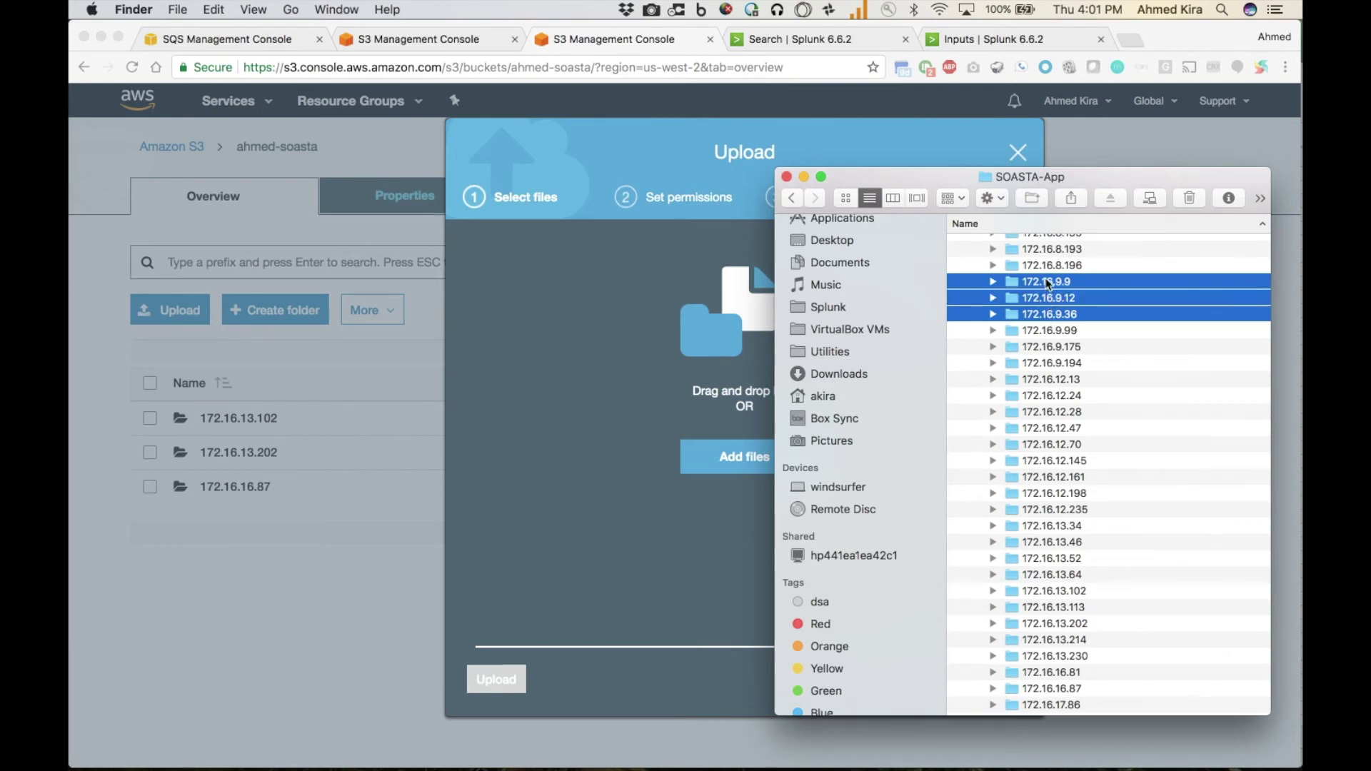
drag(1048, 284, 719, 368)
click(573, 550)
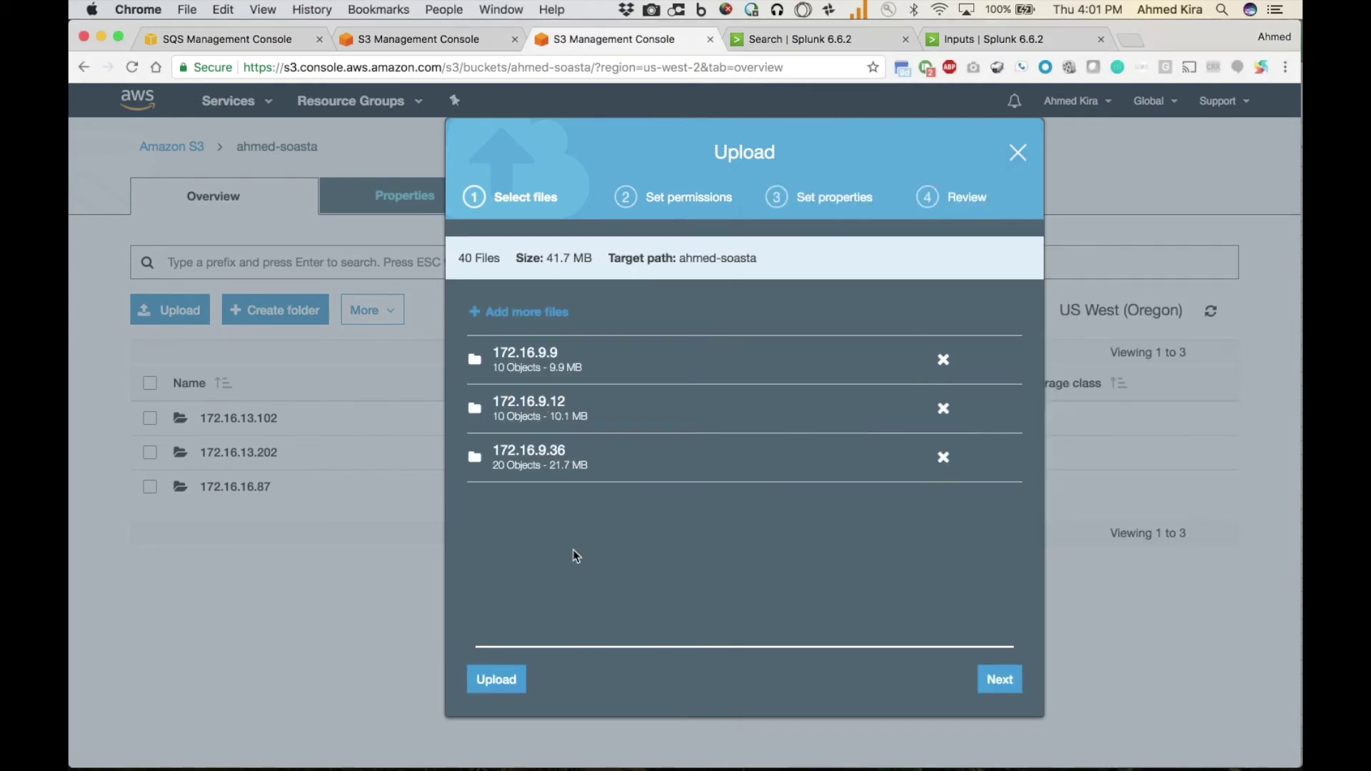
click(496, 681)
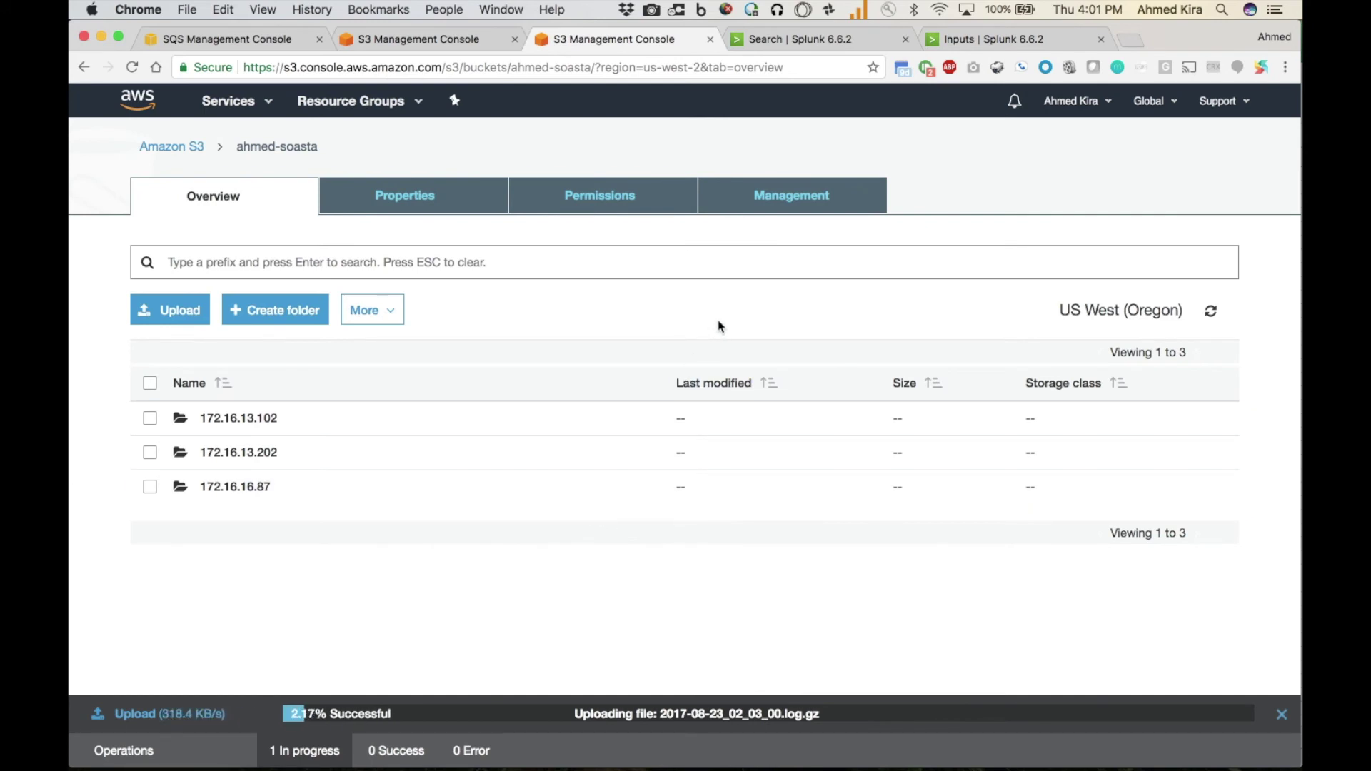
click(800, 39)
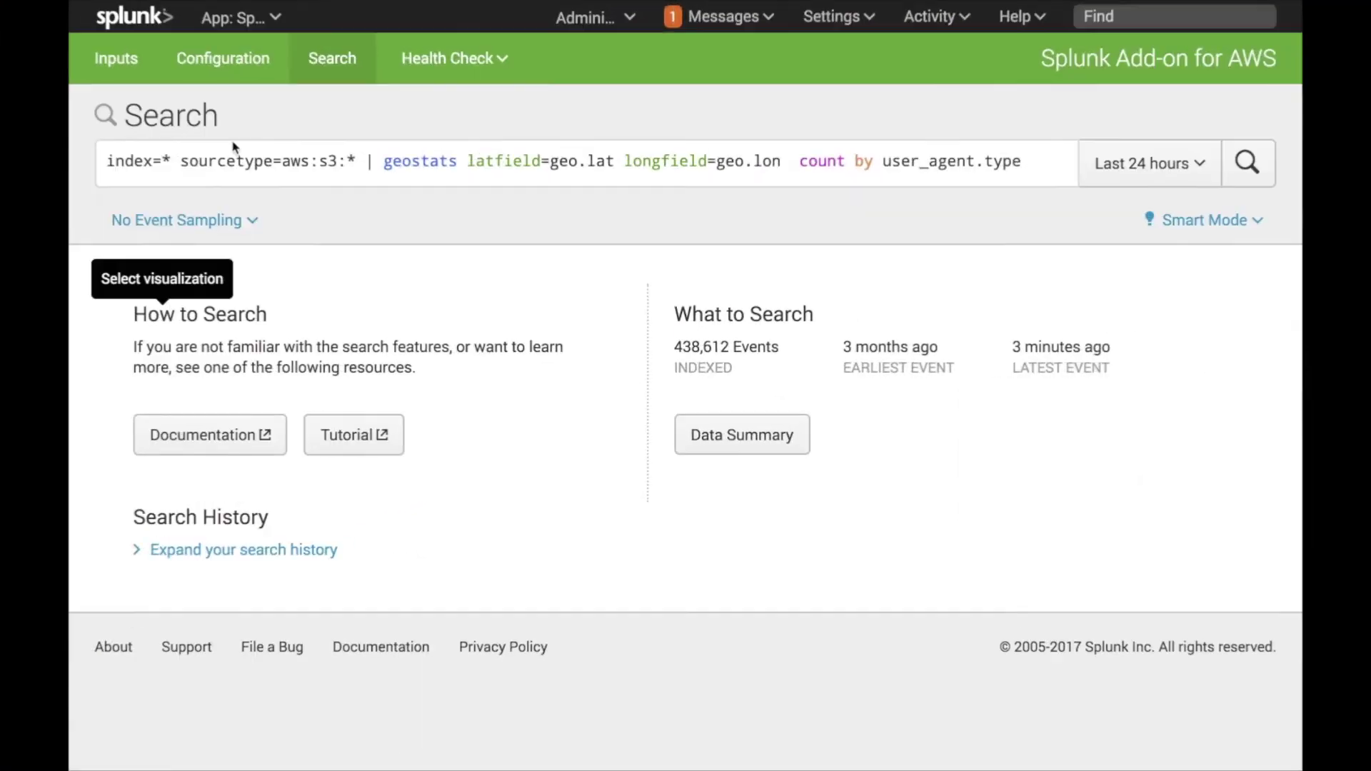
Run the geostats search with the time range set to All time.
click(421, 163)
key(Return)
click(1128, 171)
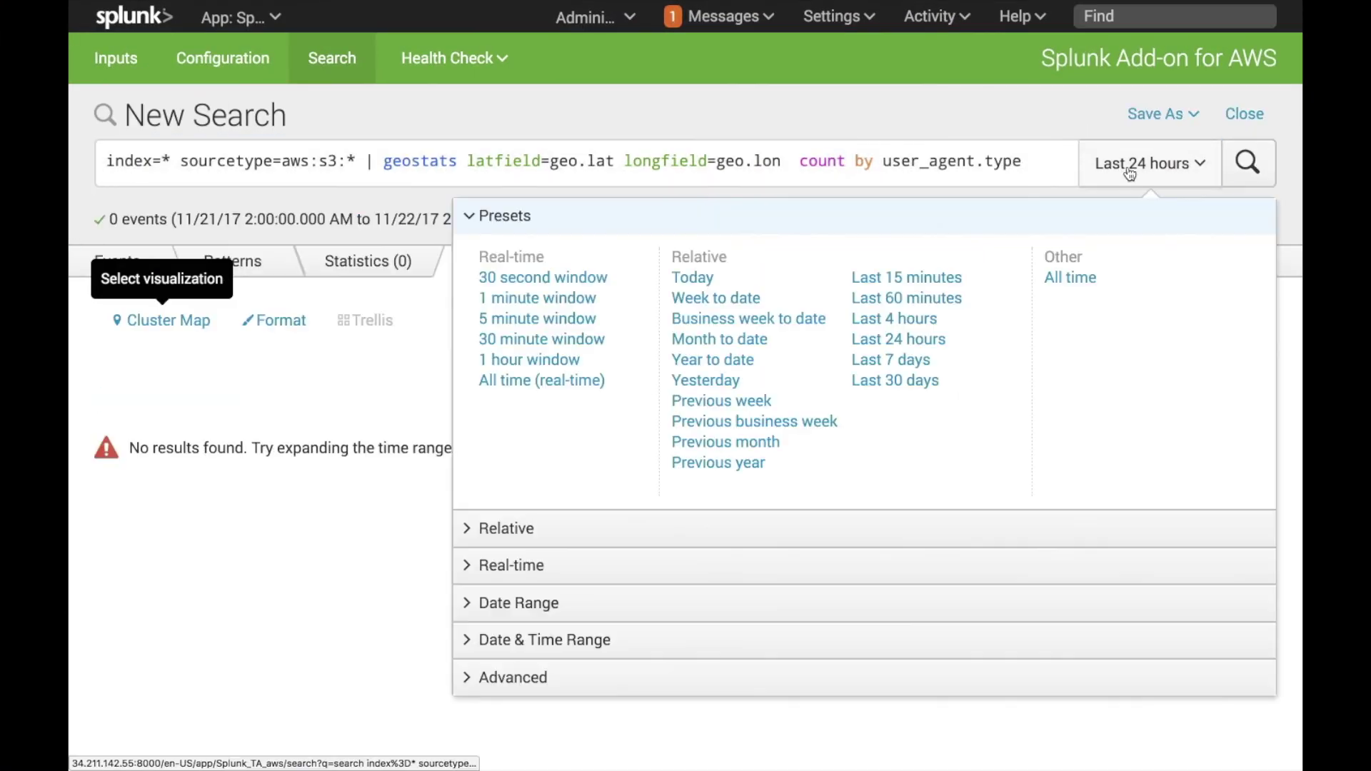
click(1068, 279)
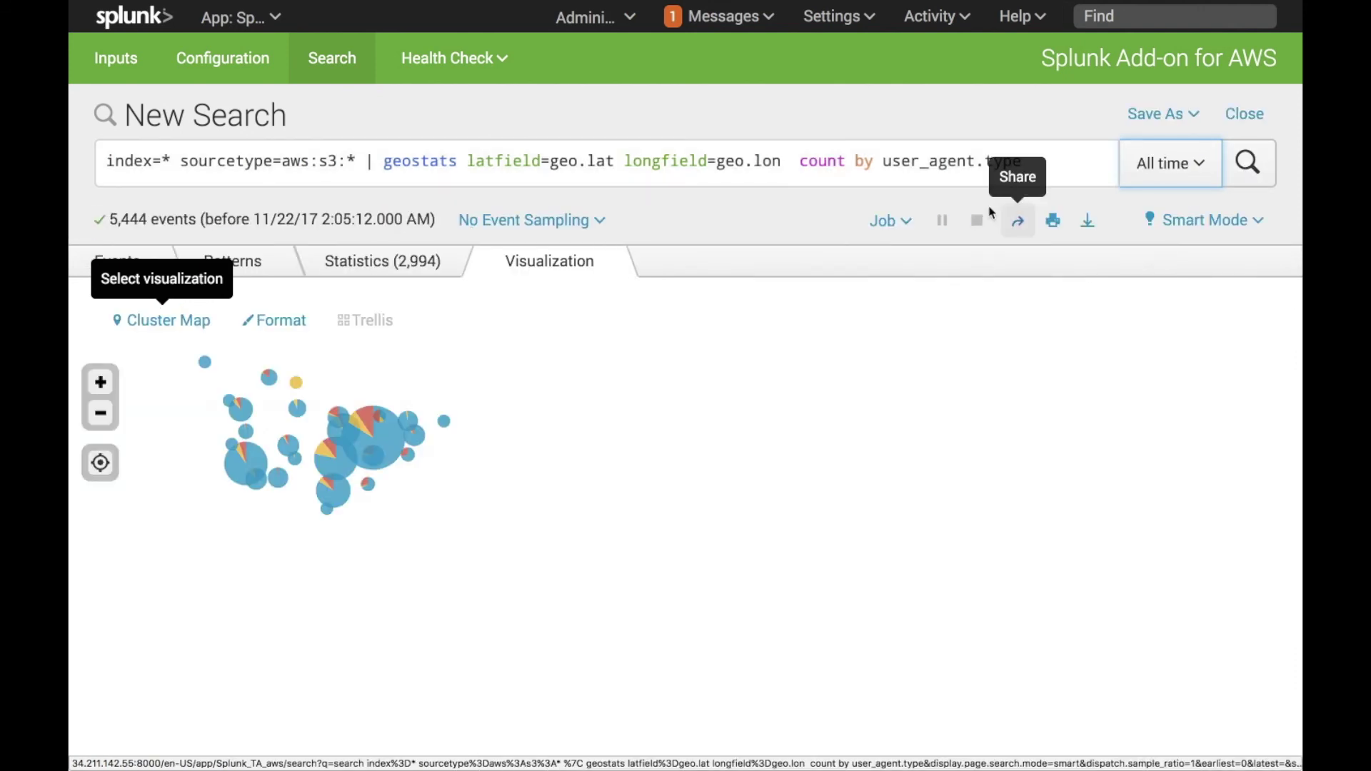
Pan and zoom the Cluster Map to inspect the Desktop, Mobile and Tablet pies across US states.
scroll(359, 539, down, 5)
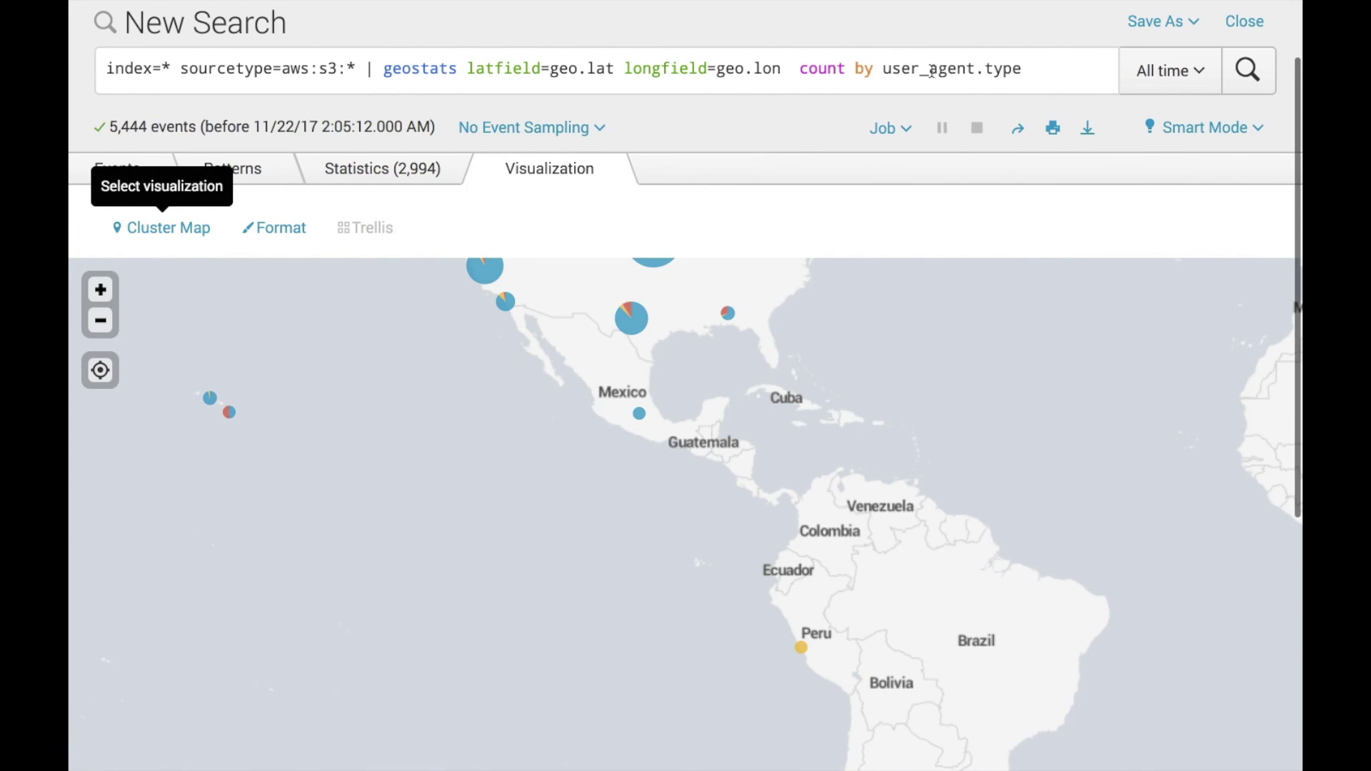
drag(646, 297, 660, 468)
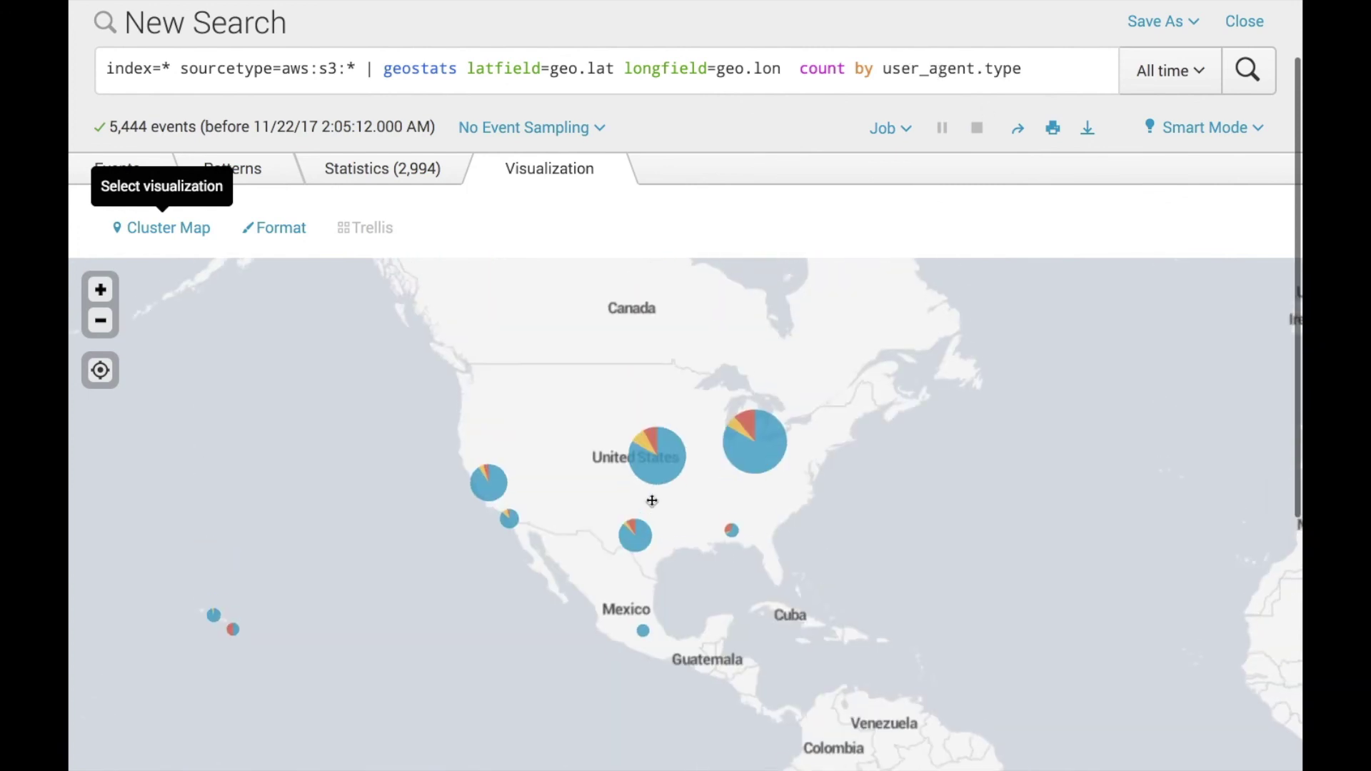
mouse_move(667, 471)
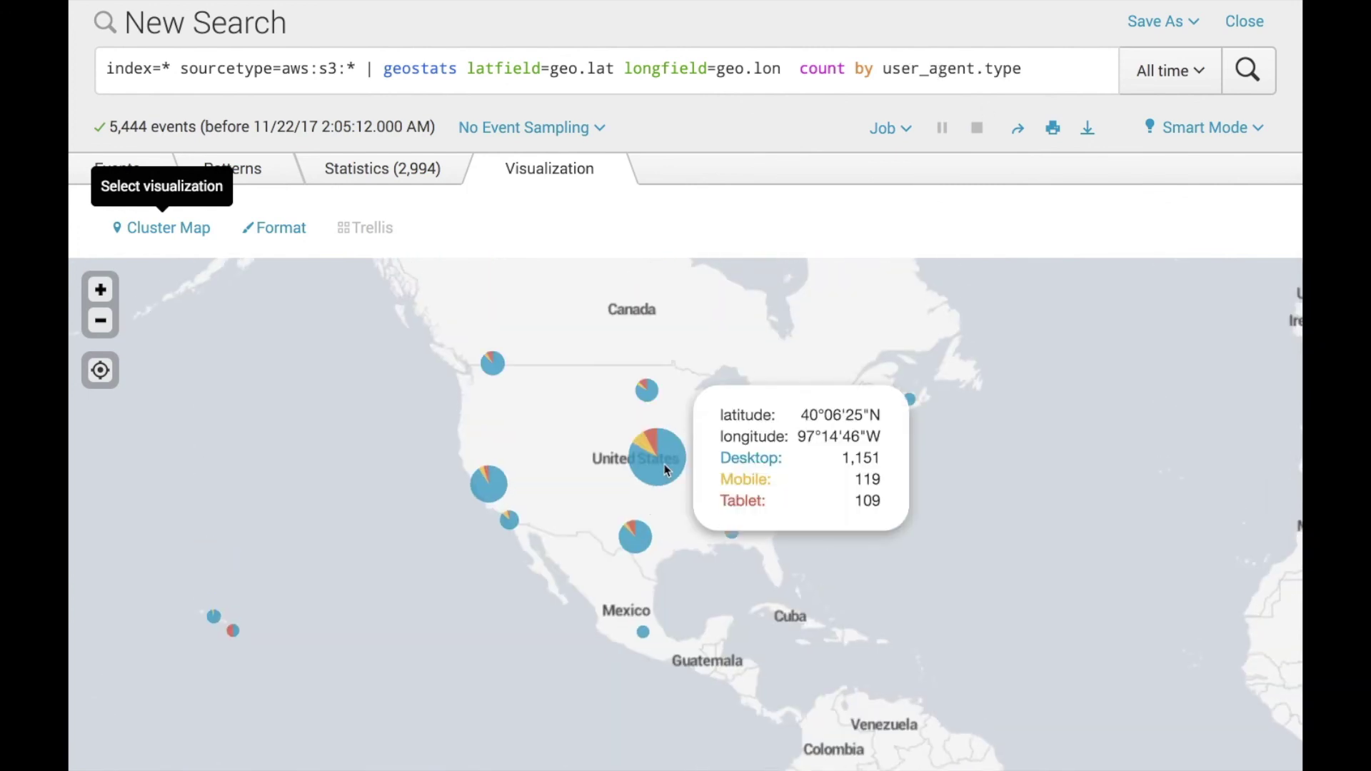
scroll(668, 474, up, 1)
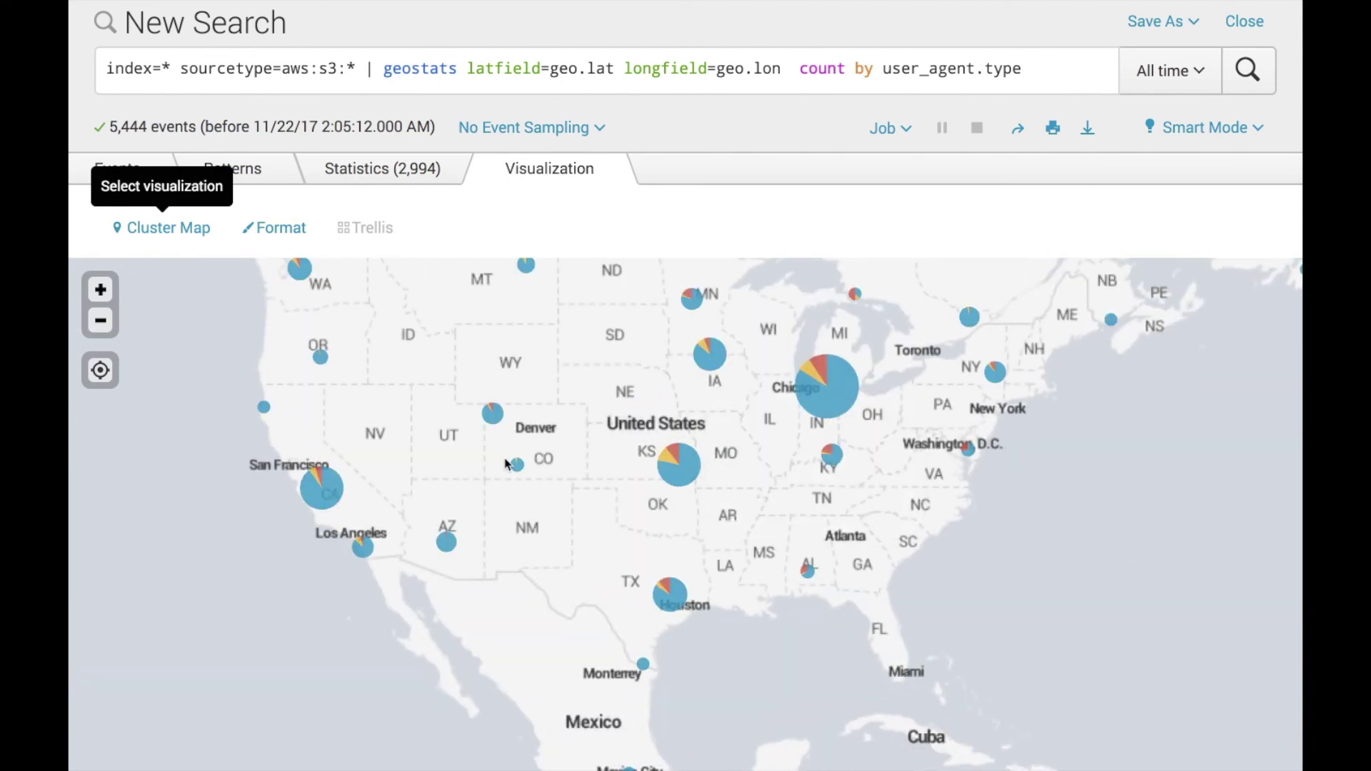
mouse_move(330, 497)
drag(577, 457, 593, 539)
mouse_move(711, 386)
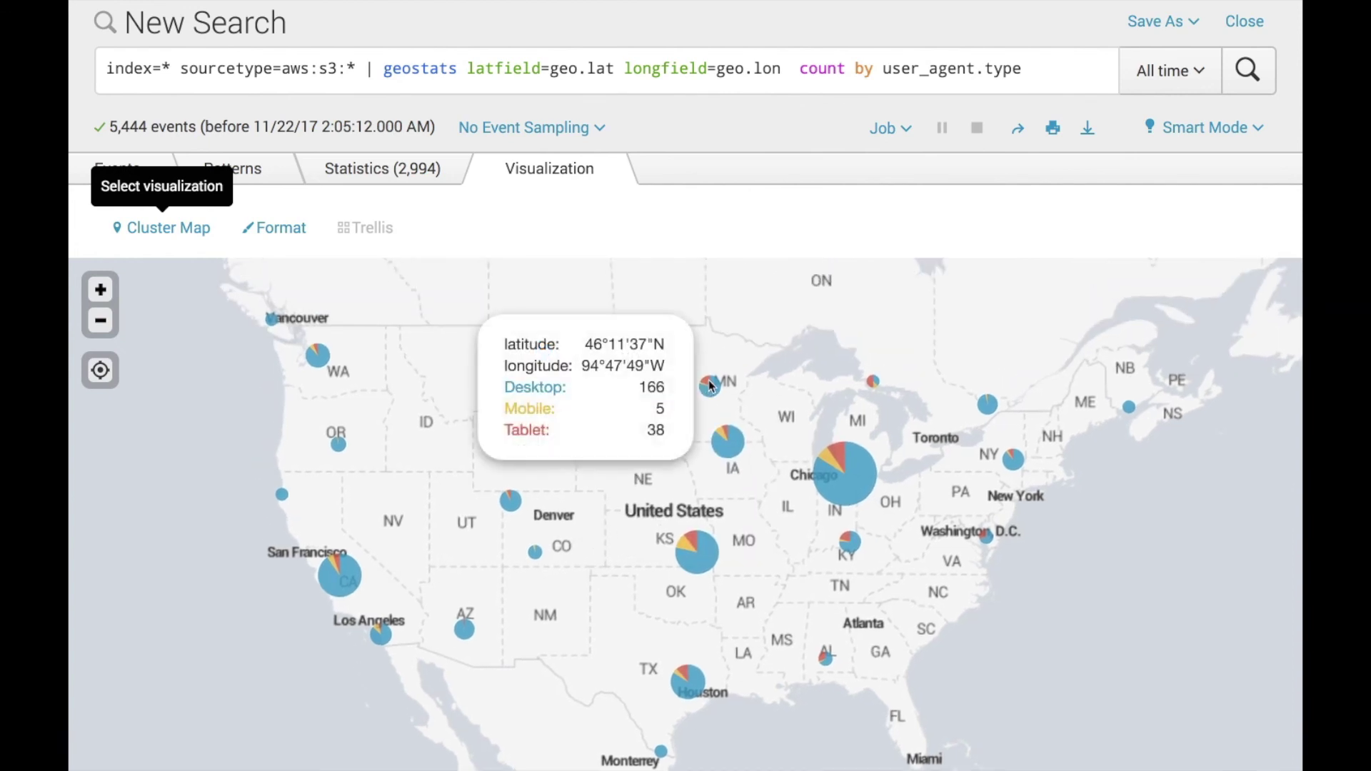